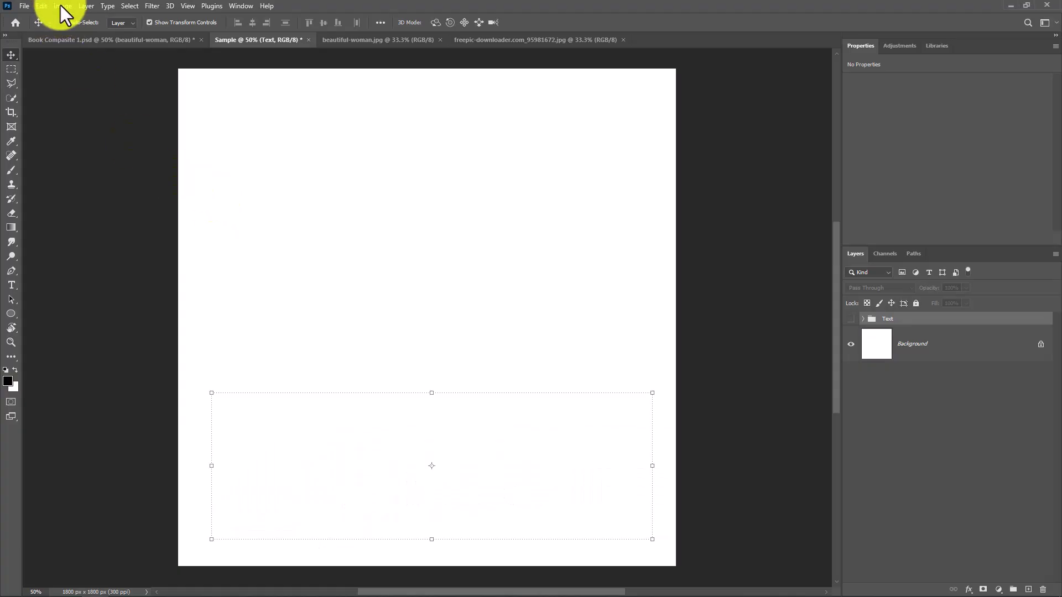
Check the document's image size, height and resolution, leaving them unchanged.
left_click(58, 6)
left_click(78, 87)
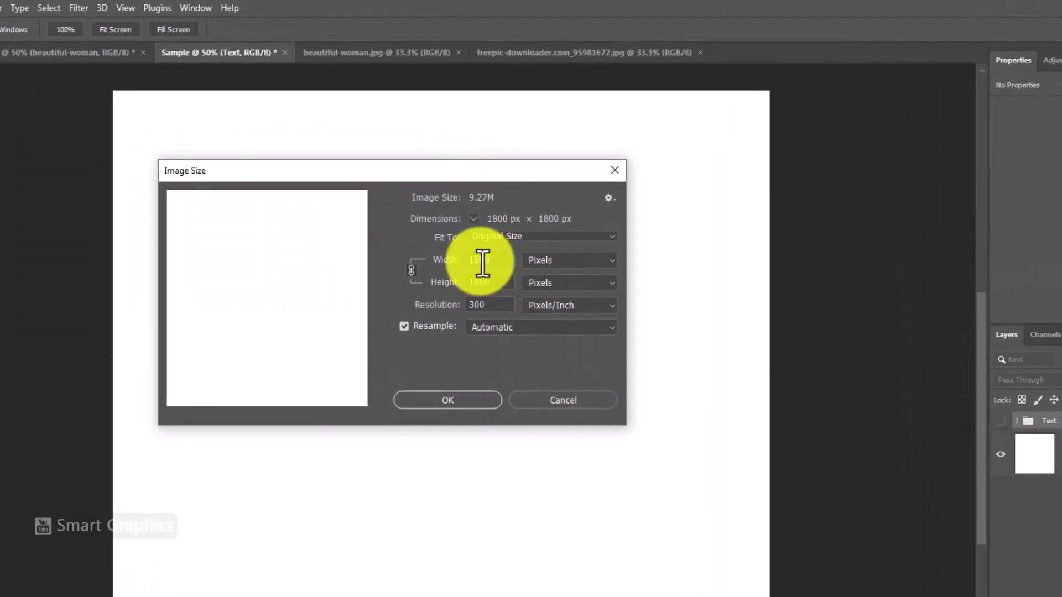
double_click(464, 264)
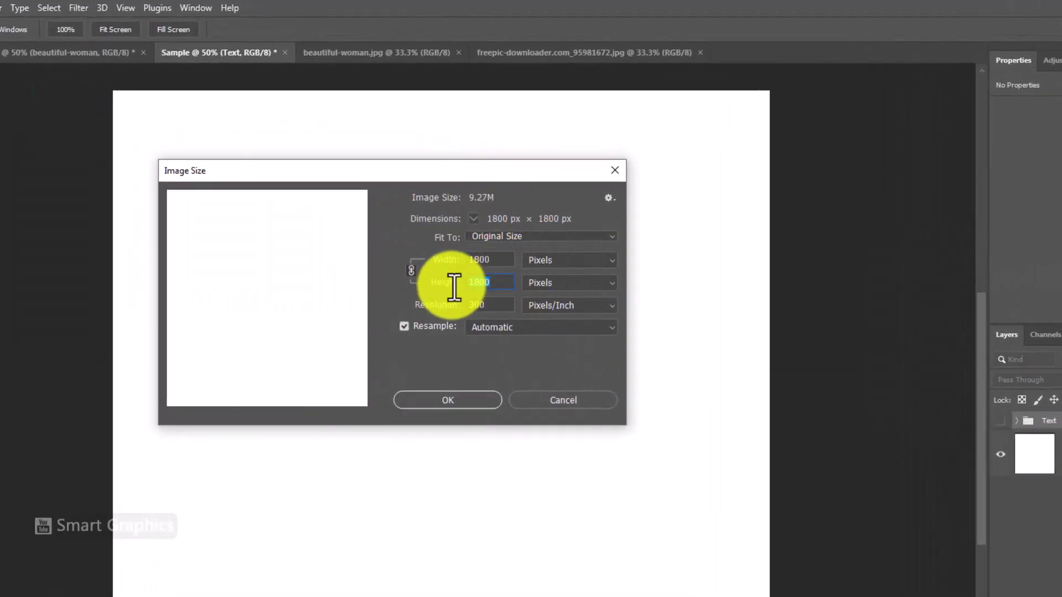
double_click(486, 305)
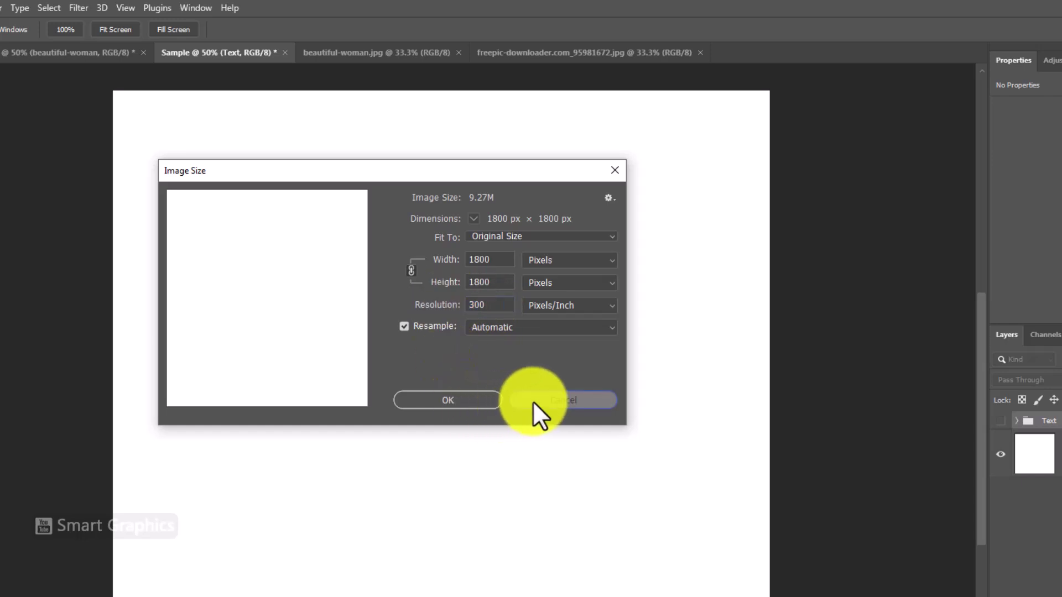
left_click(449, 401)
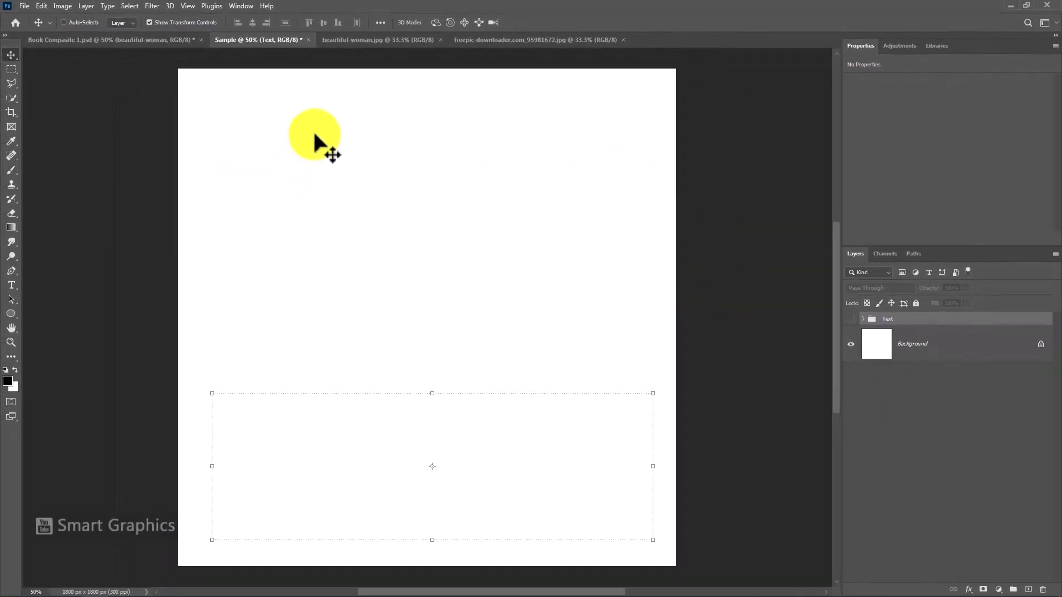
In beautiful-woman.jpg, select the woman as subject and mask away the white background.
left_click(379, 40)
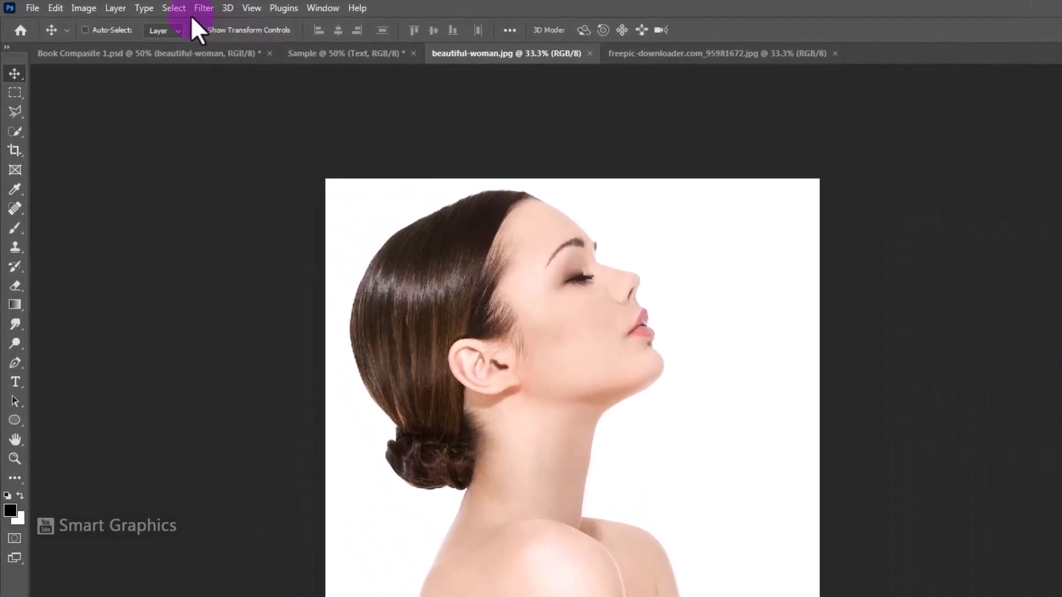
left_click(143, 7)
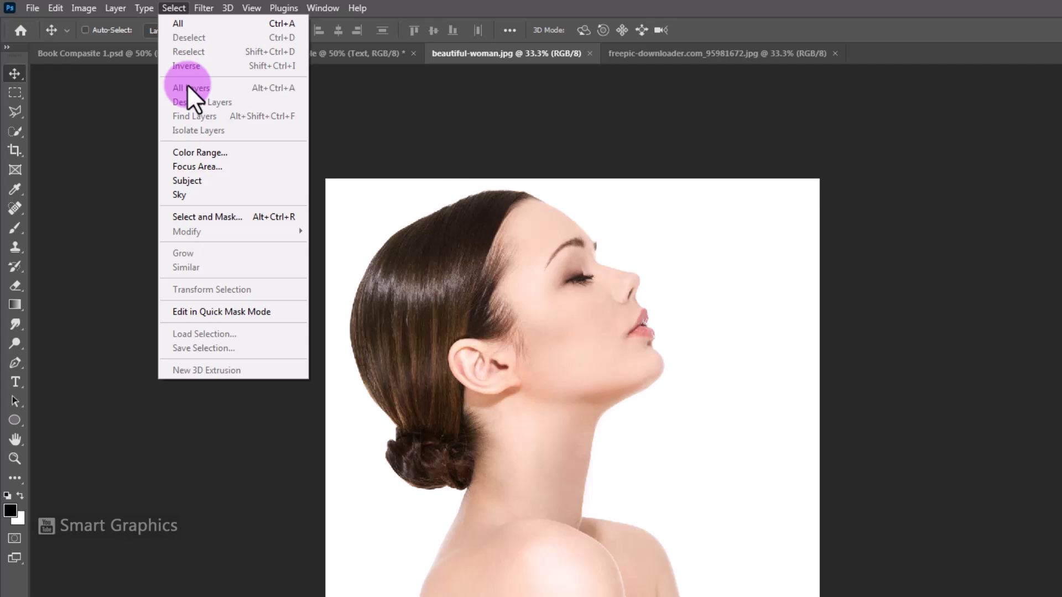
left_click(187, 180)
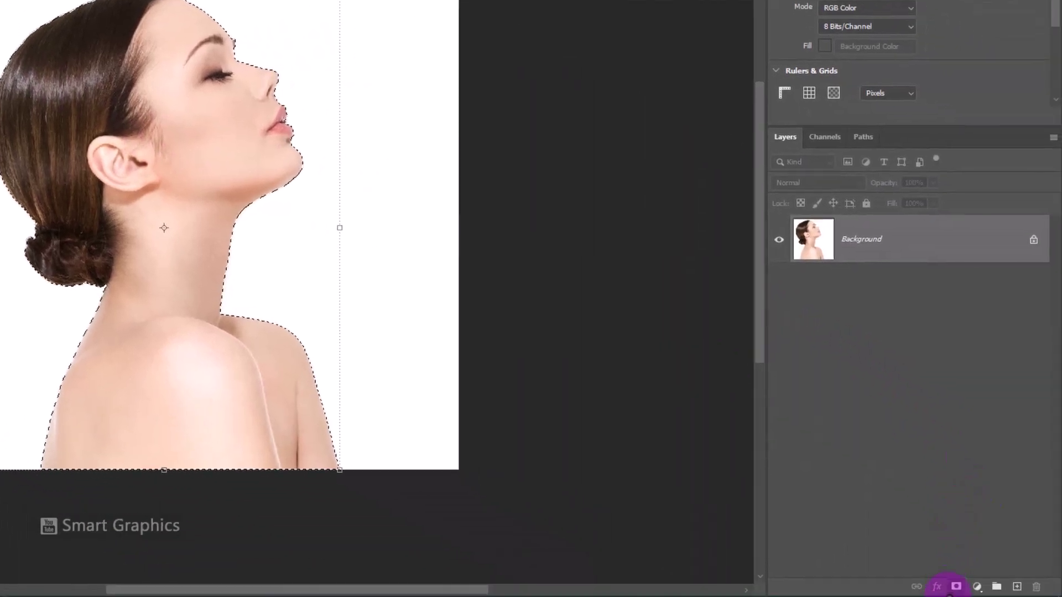
left_click(956, 587)
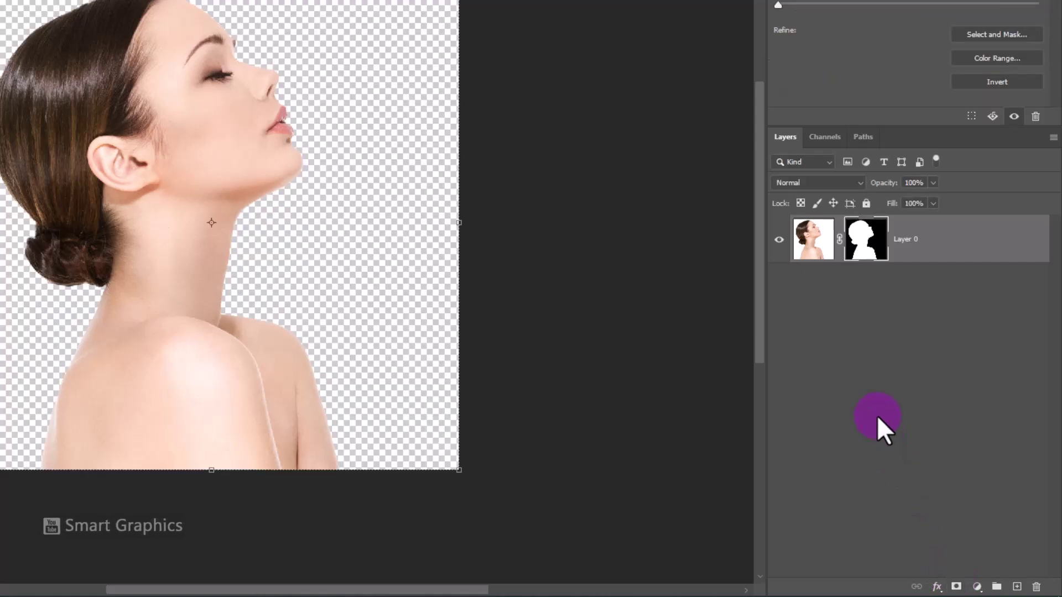
left_click(813, 239)
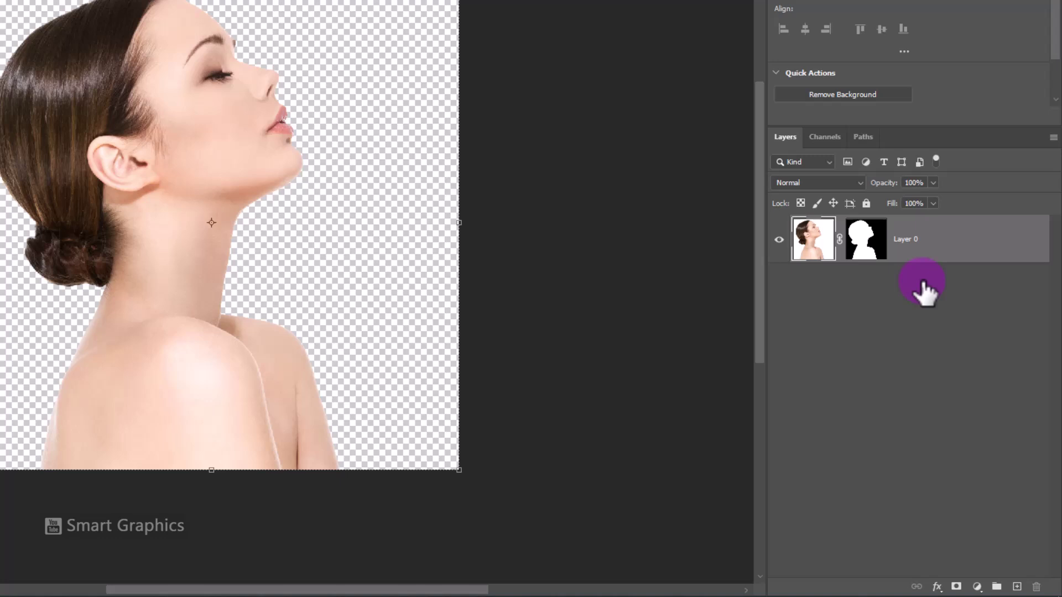
Add a Black & White adjustment and an Exposure adjustment above the cutout.
left_click(978, 587)
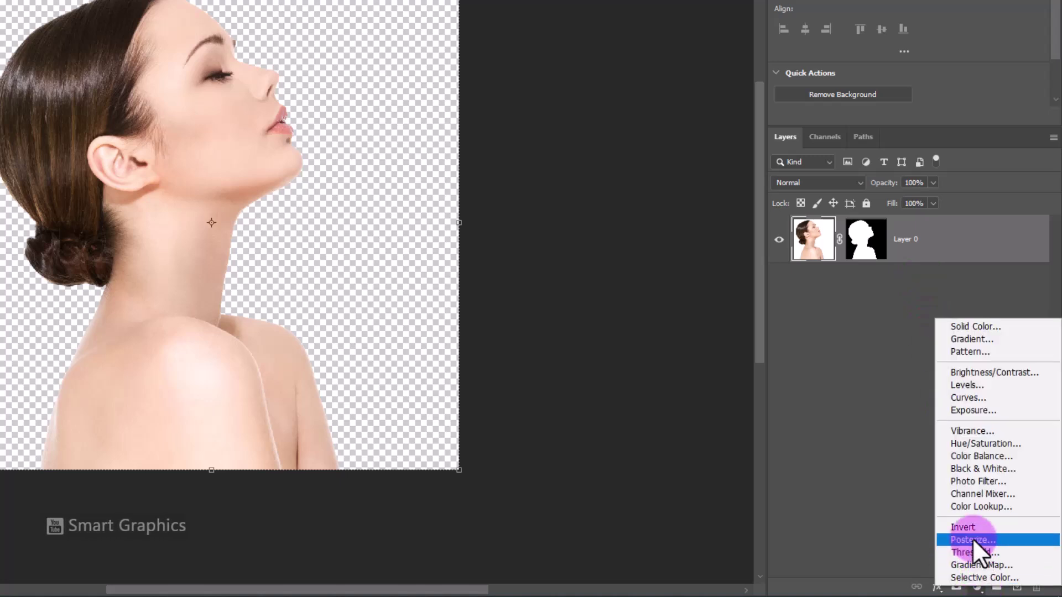
left_click(970, 468)
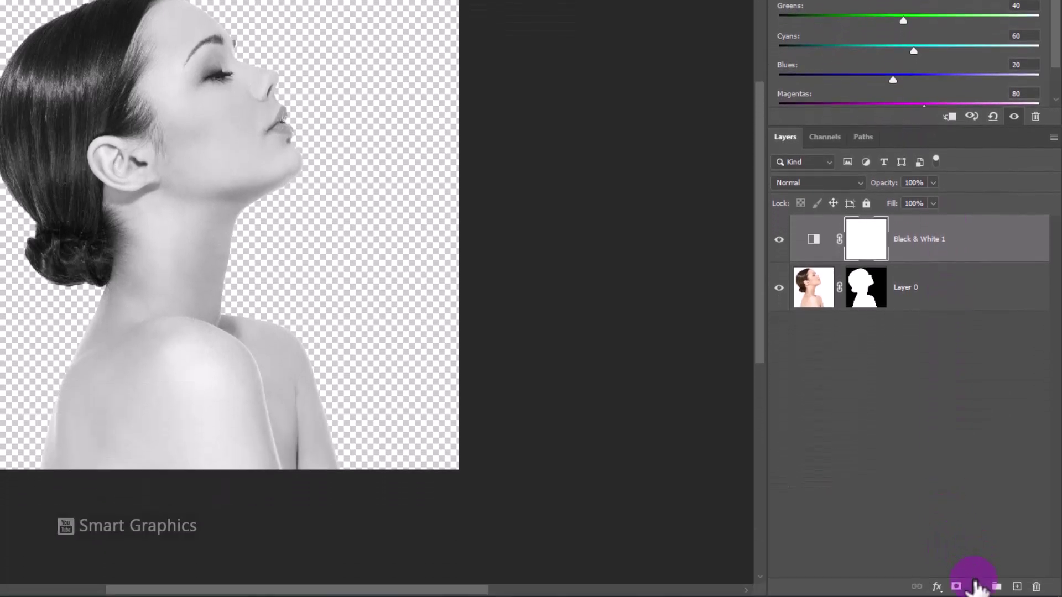
left_click(979, 586)
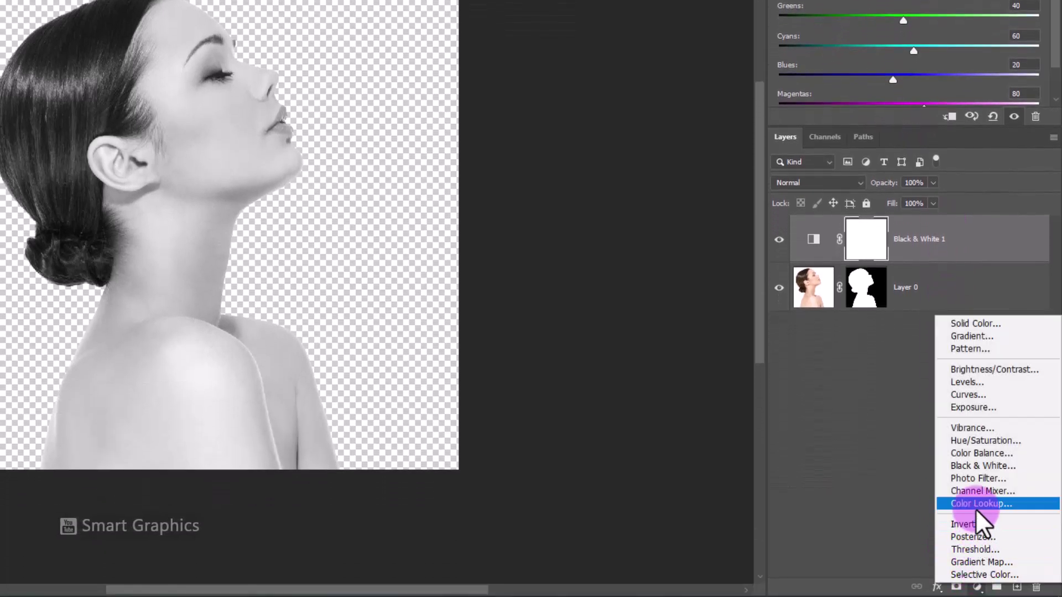
left_click(969, 406)
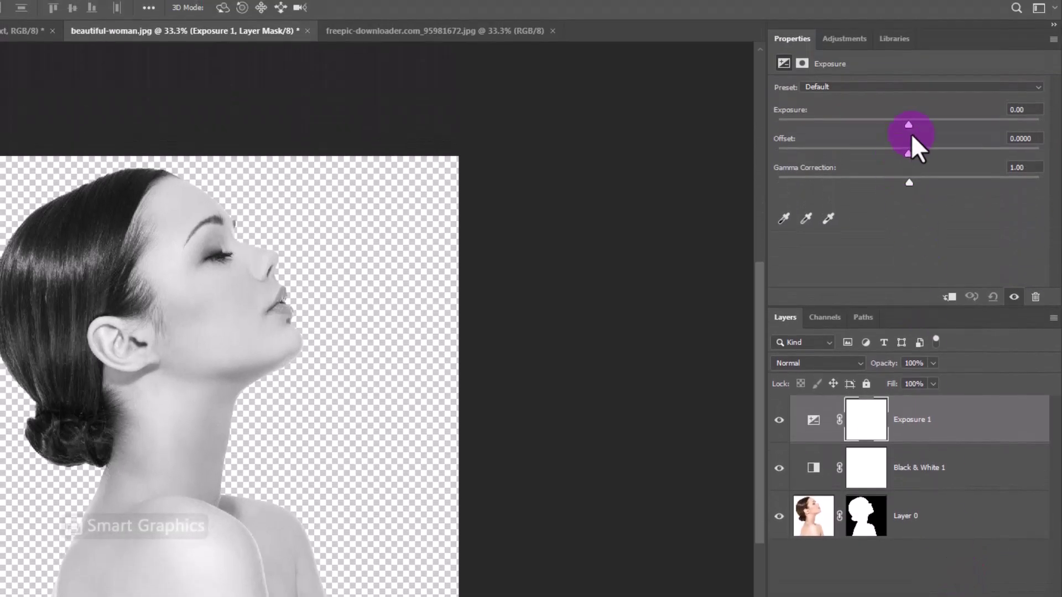
Tune the Exposure adjustment to exposure 0, offset -0.0227 and gamma 1.11.
left_click_drag(910, 125, 904, 125)
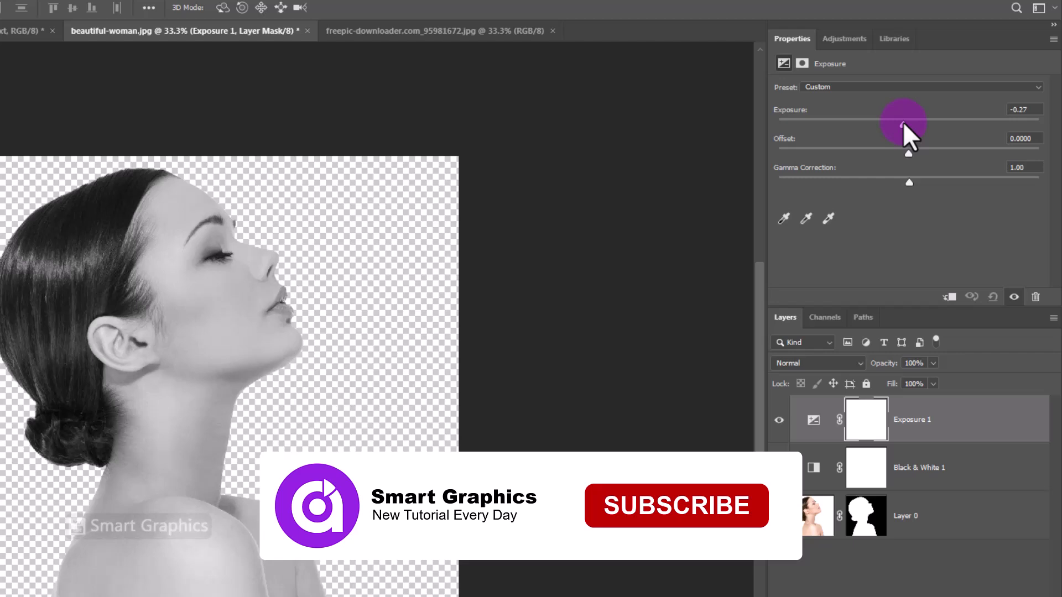
mouse_move(909, 150)
left_mouse_down()
mouse_move(898, 152)
mouse_move(900, 181)
left_mouse_up()
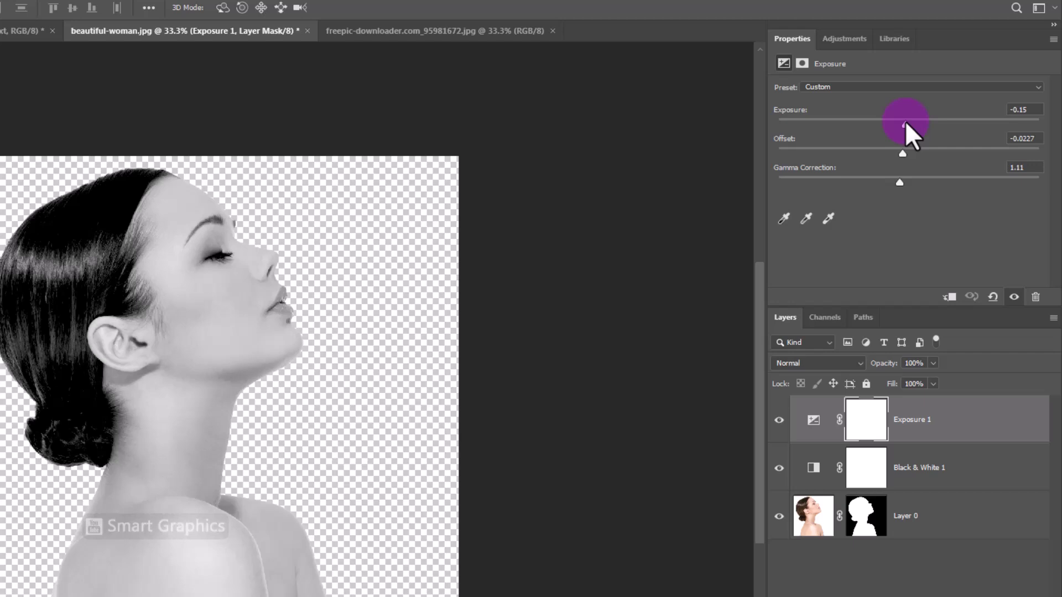
left_click_drag(904, 124, 909, 125)
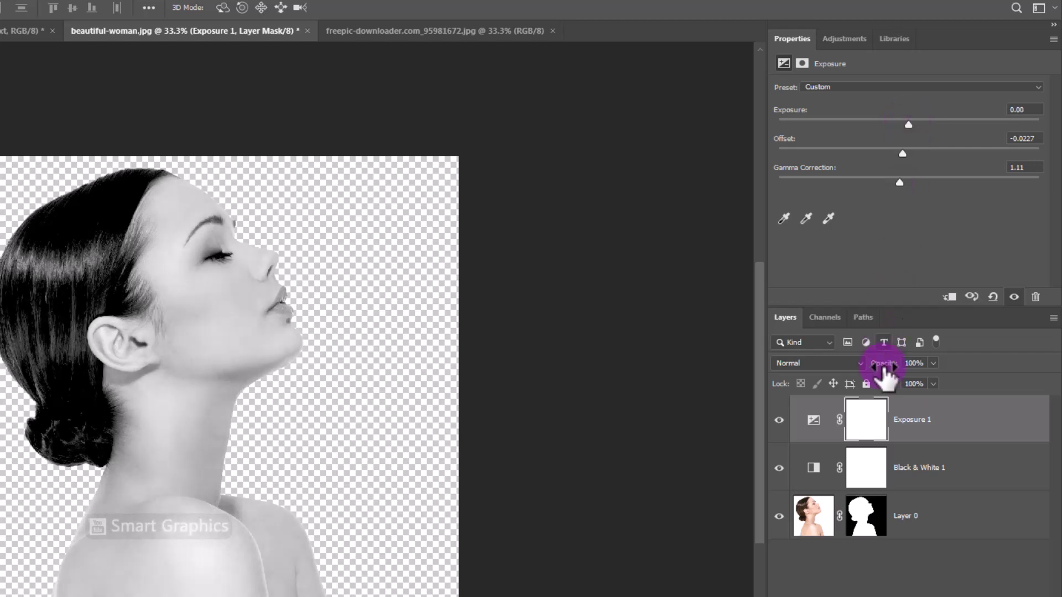
left_click(867, 420)
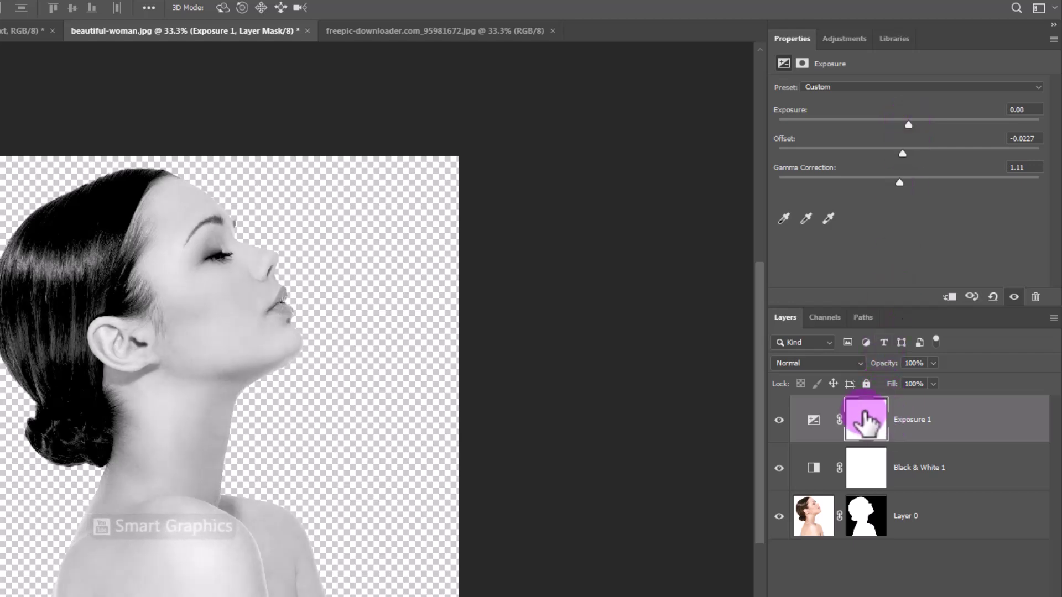
Convert the cutout and both adjustments into one smart object named Model.
left_click(944, 519)
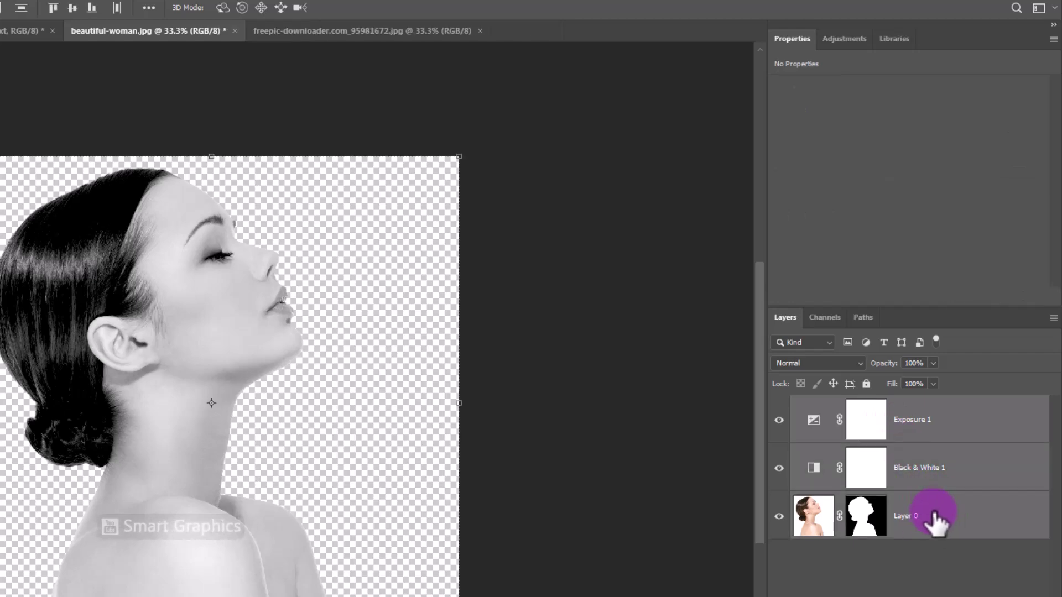
right_click(935, 518)
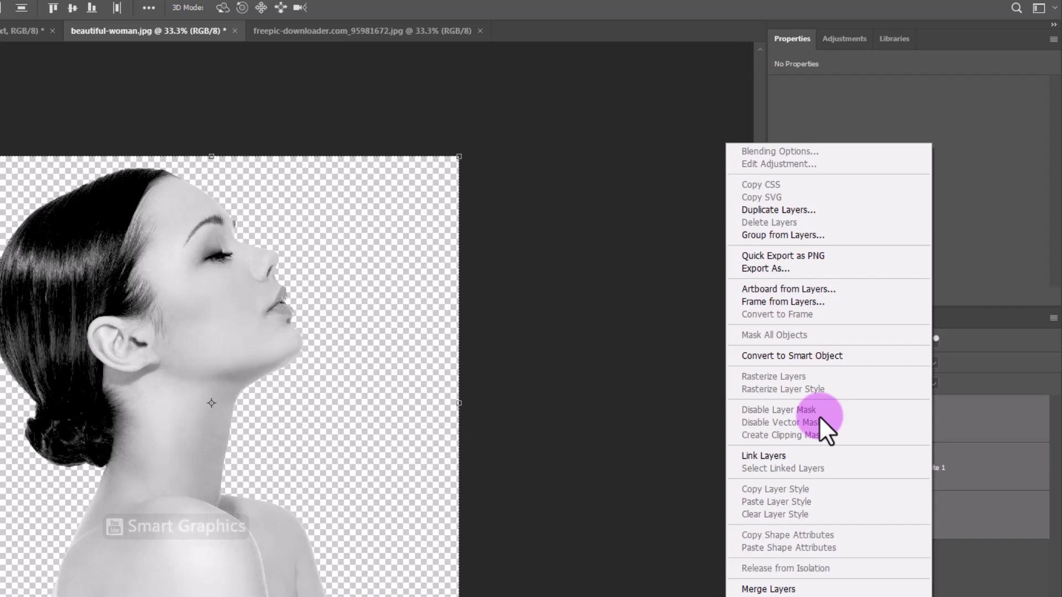
left_click(789, 353)
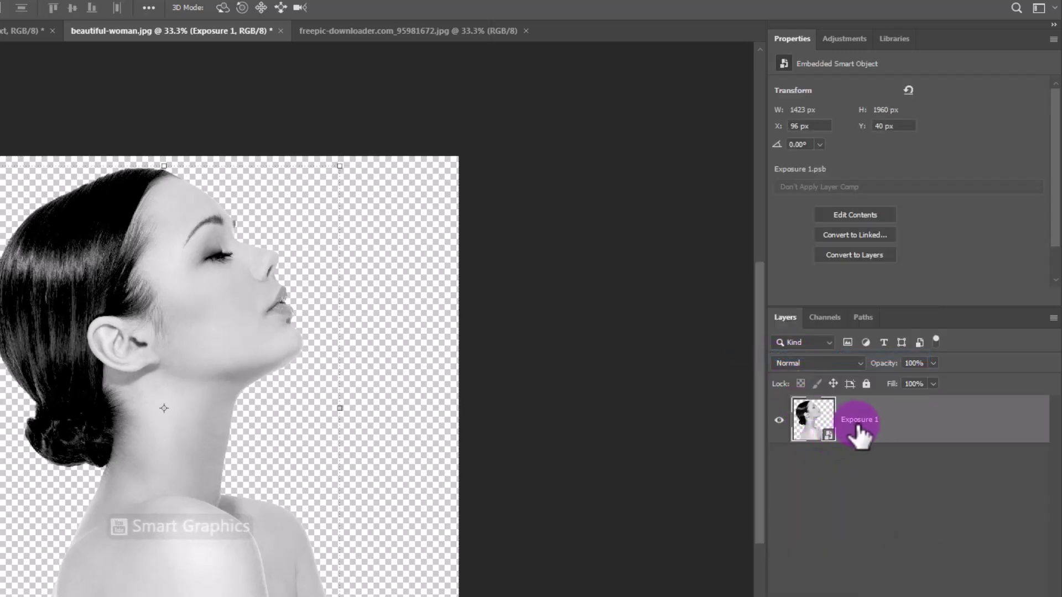
double_click(861, 419)
type("Model")
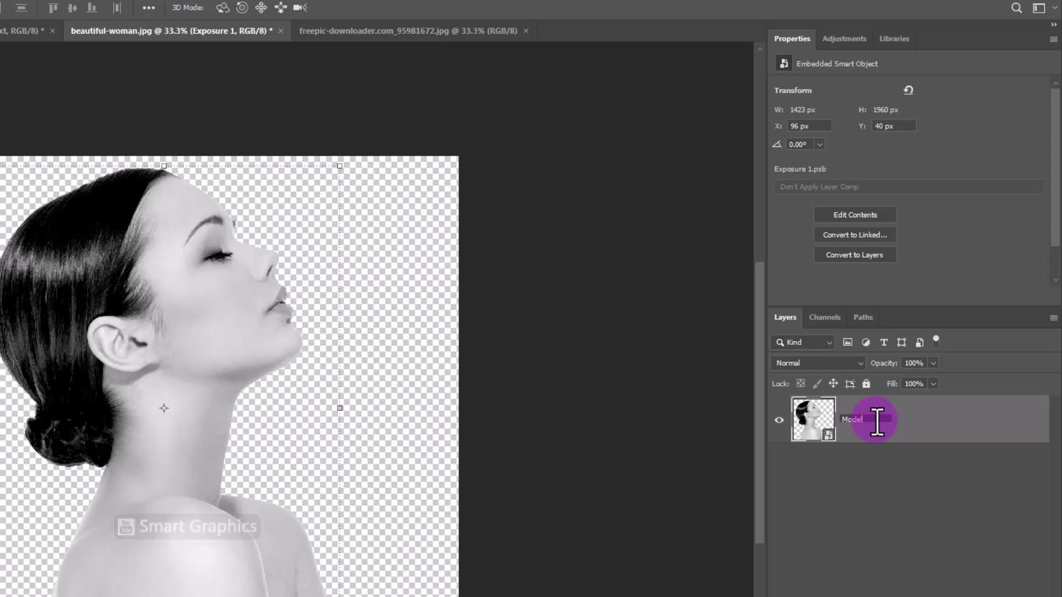
key("Return")
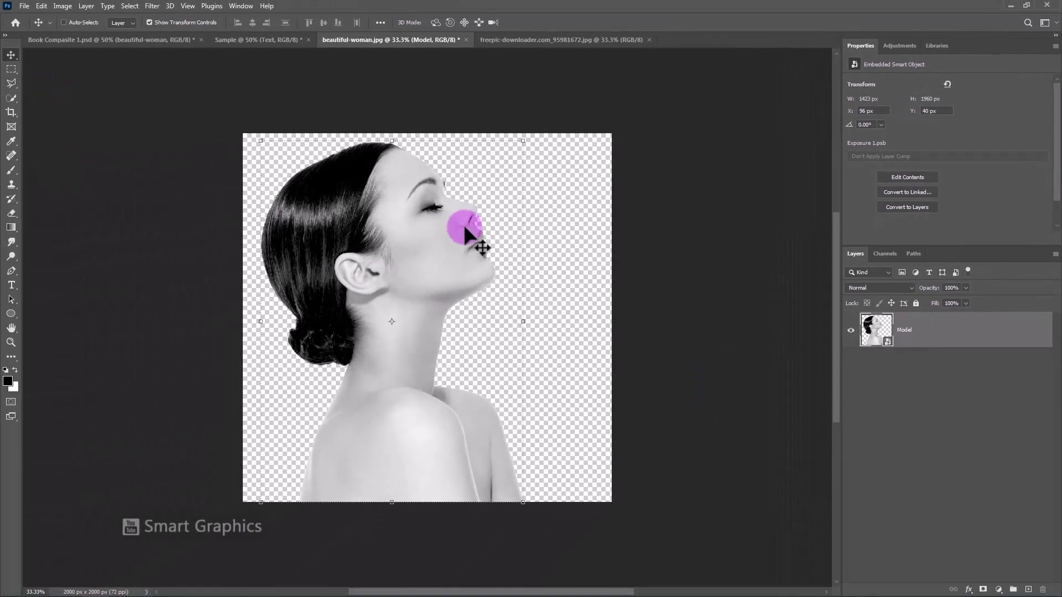
Place Model on the Sample canvas and flip it horizontally so she faces left.
mouse_move(462, 222)
left_mouse_down()
mouse_move(291, 56)
mouse_move(461, 293)
left_mouse_up()
key("ctrl+t")
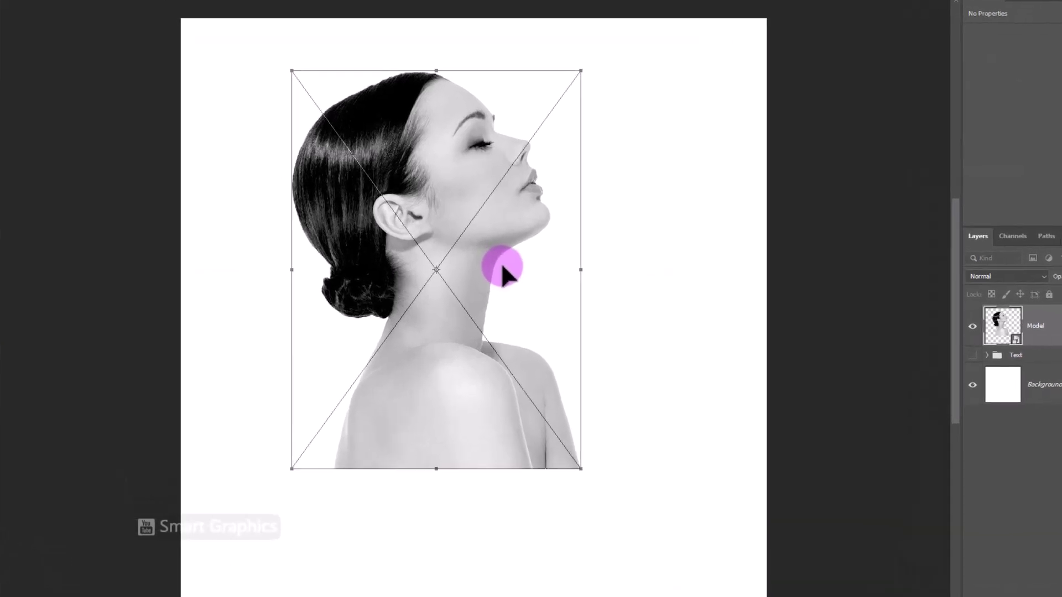
right_click(509, 235)
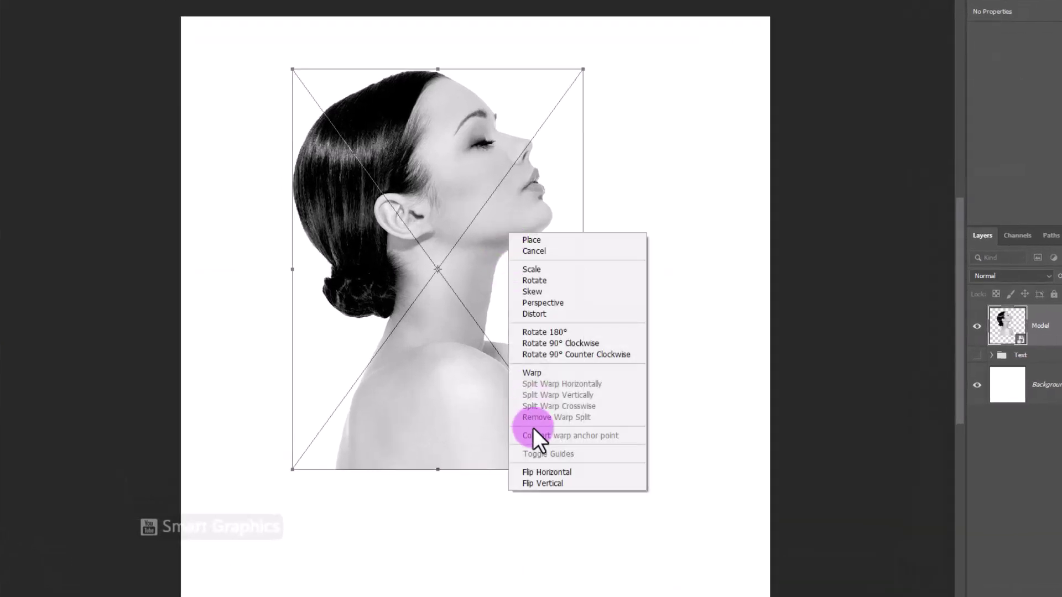
left_click(541, 473)
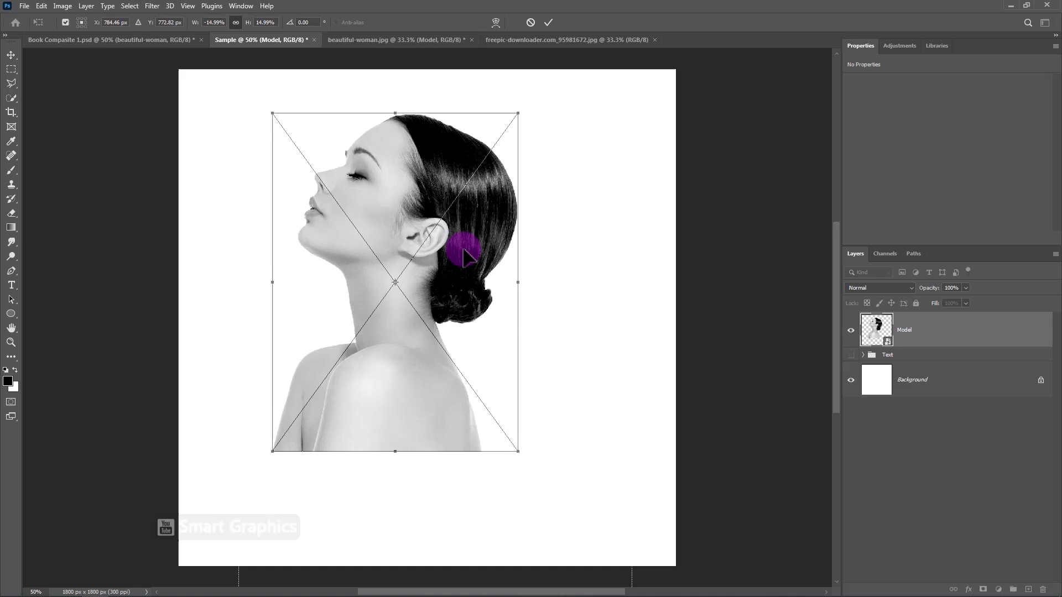
Enlarge the portrait, position it lower left on the poster and commit the transform.
left_click_drag(465, 257, 429, 304)
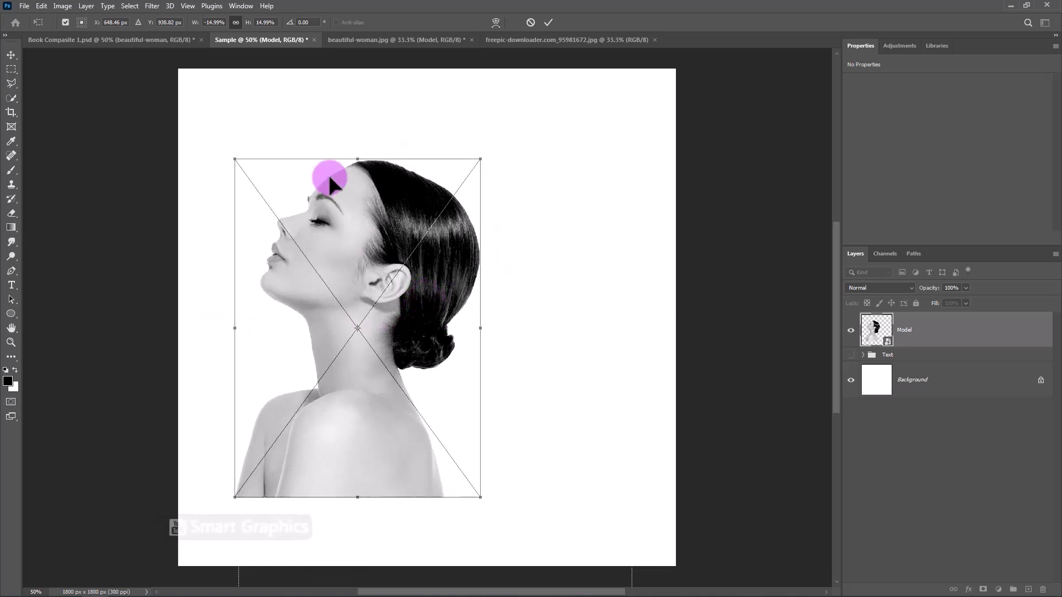
left_click_drag(356, 159, 375, 127)
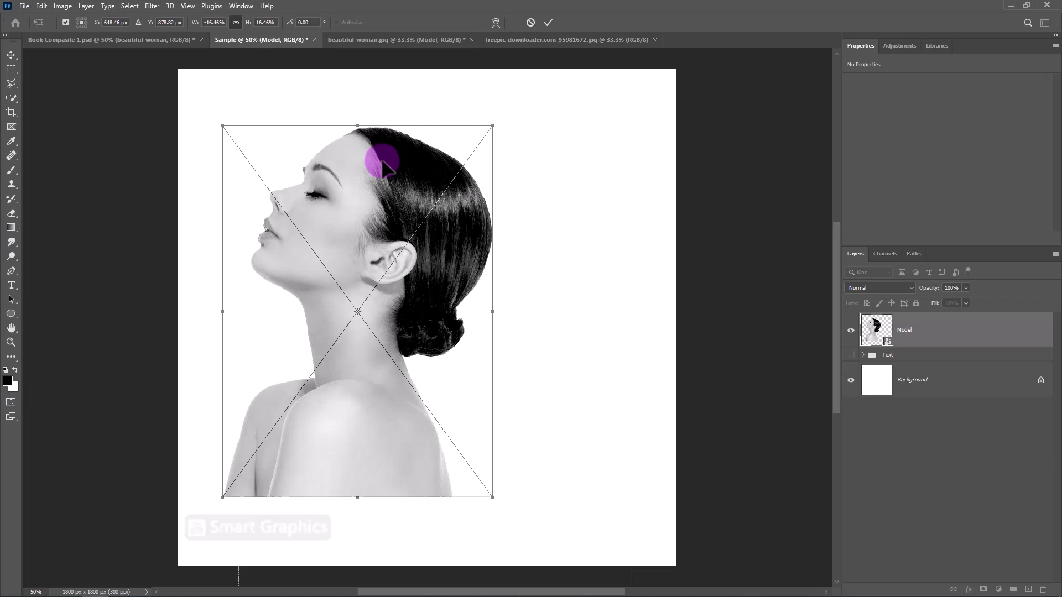
left_click_drag(381, 162, 380, 167)
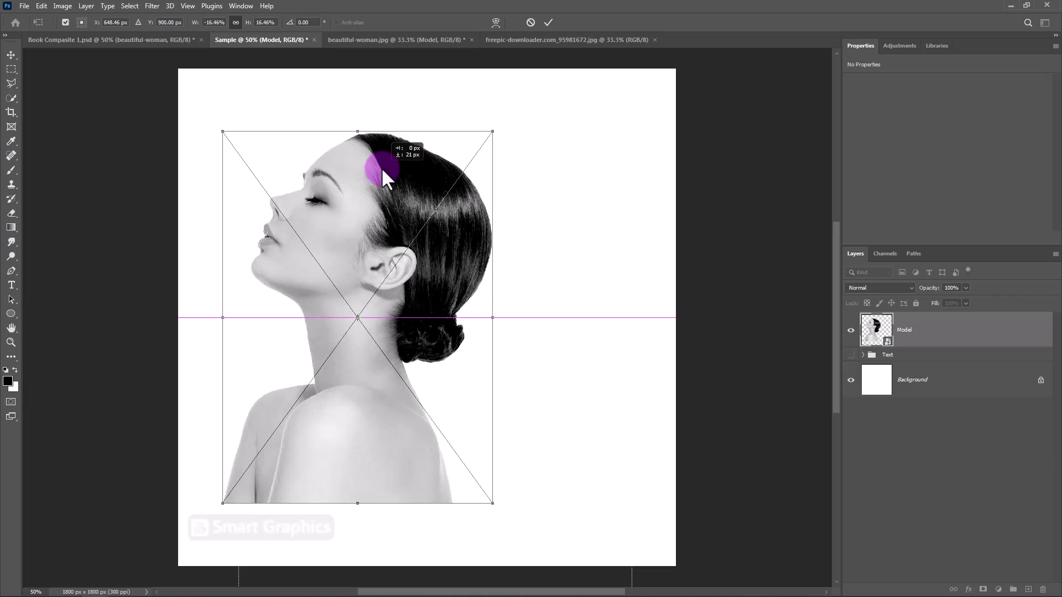
left_click(548, 23)
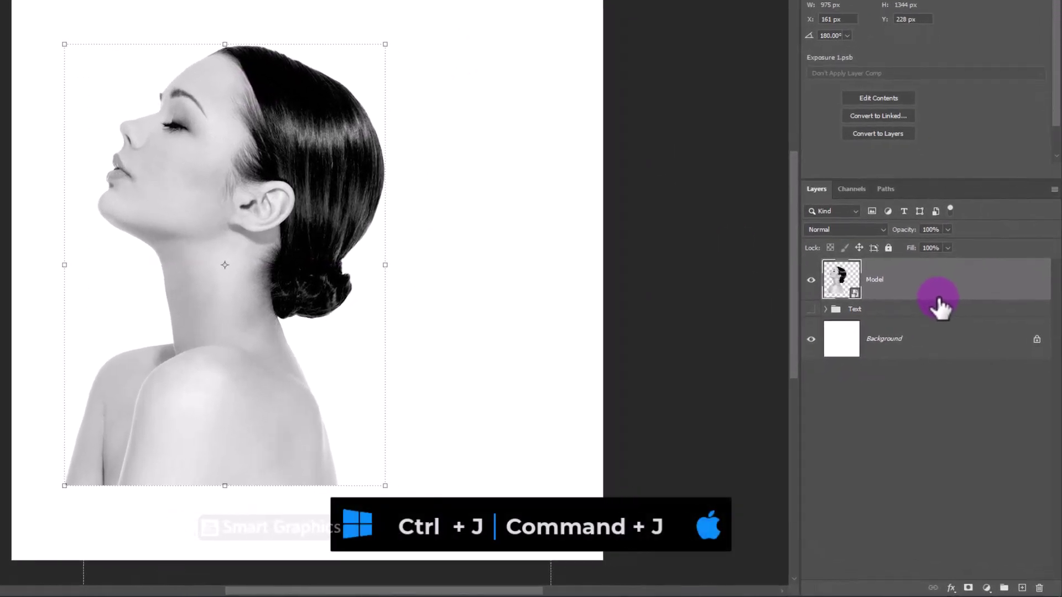
Duplicate Model as a hidden Model copy and reselect the original Model layer.
key("ctrl+j")
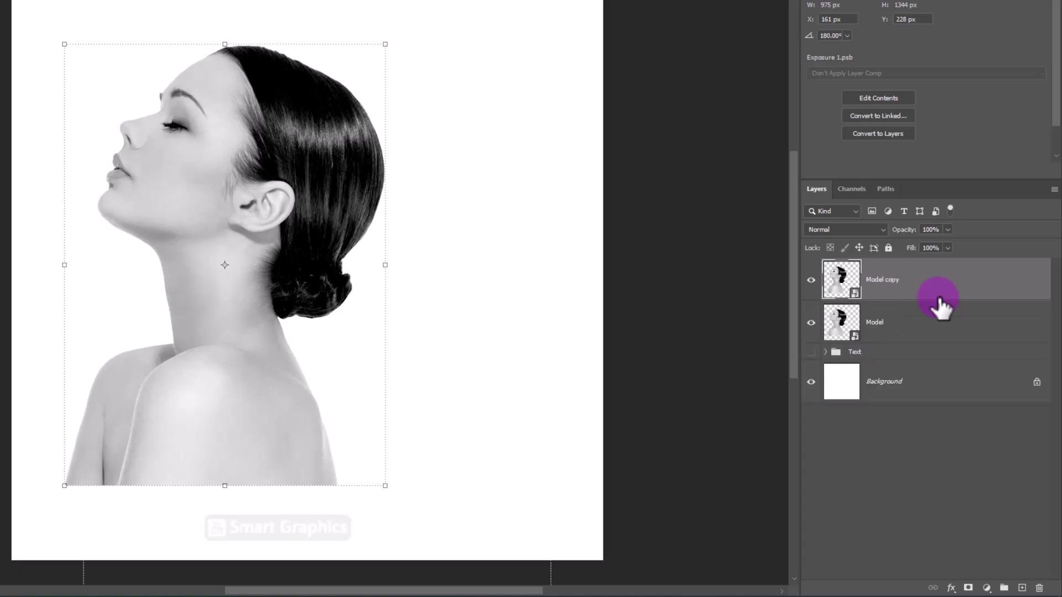
left_click(810, 281)
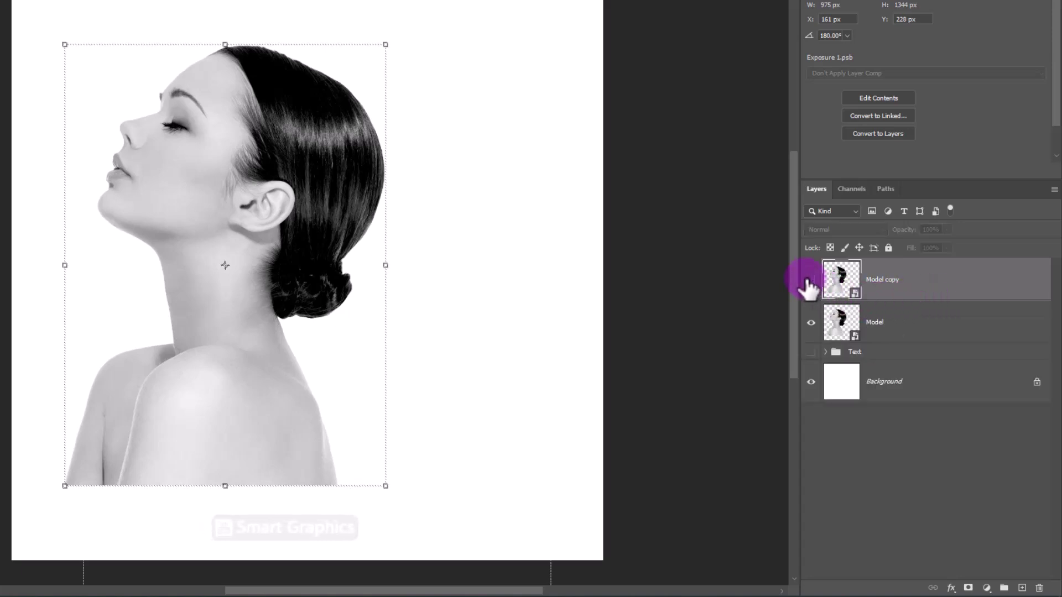
left_click(917, 324)
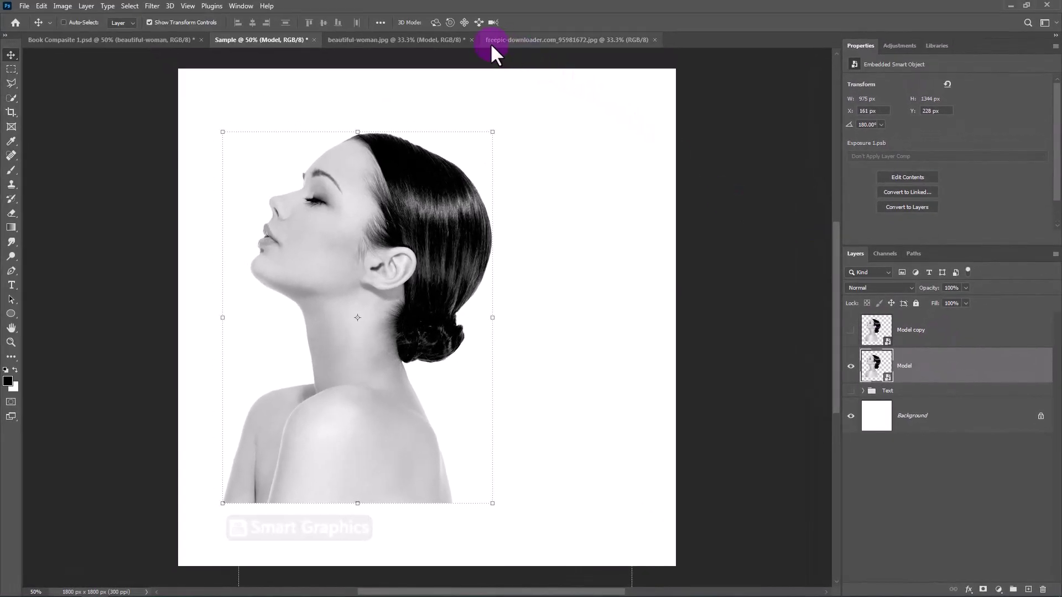
In the books photo, select the stack as subject, mask its background and make it a smart object.
left_click(500, 38)
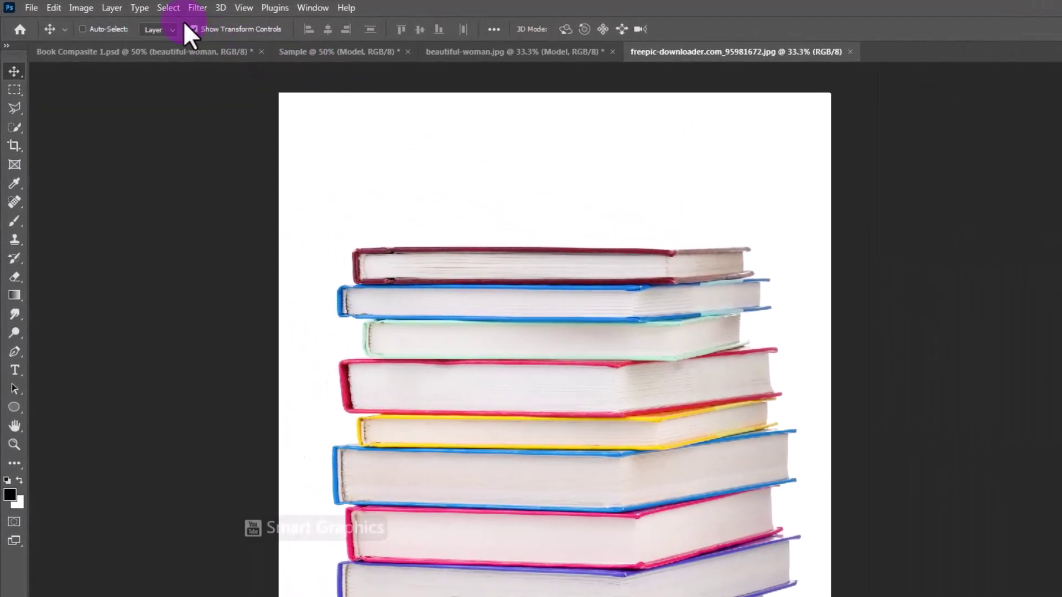
left_click(171, 6)
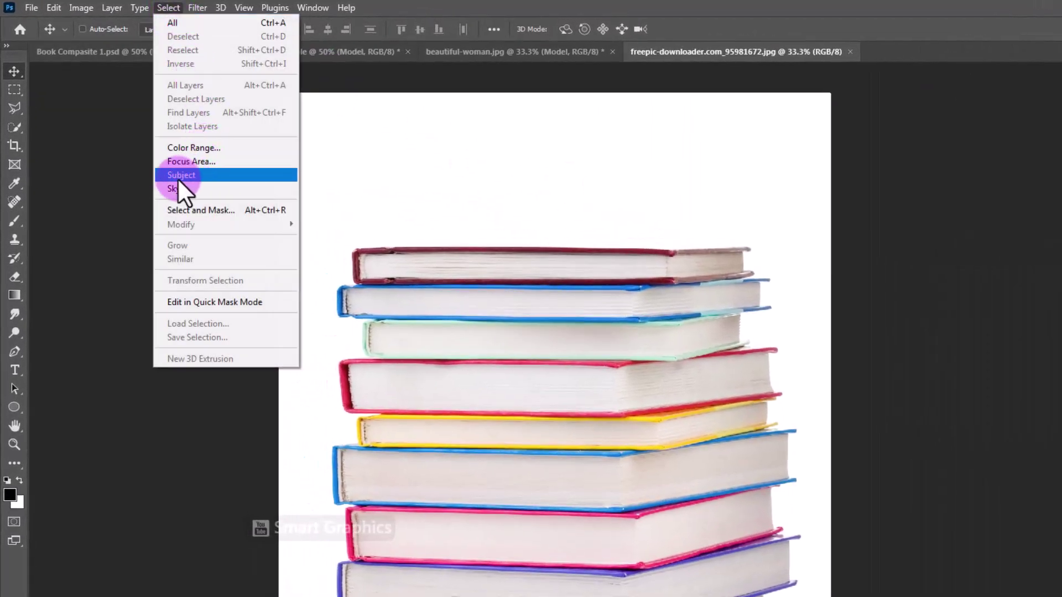
left_click(193, 174)
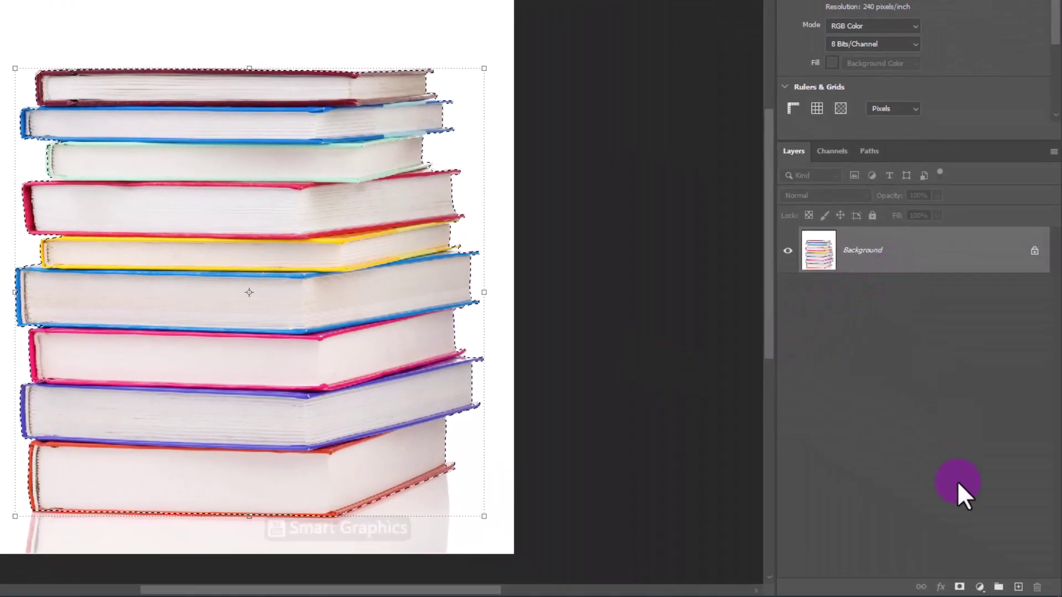
left_click(960, 587)
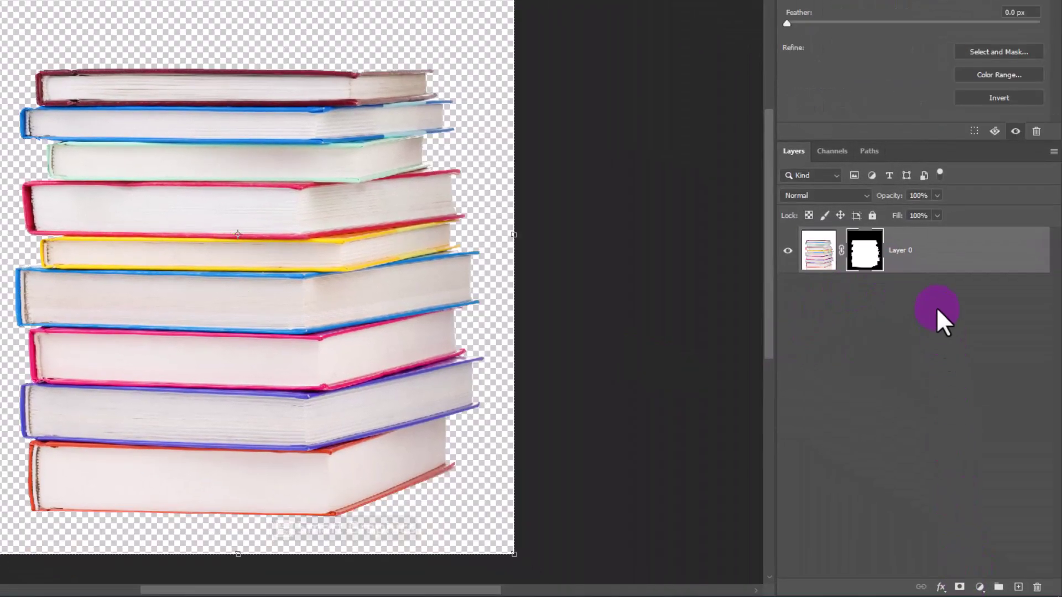
right_click(916, 265)
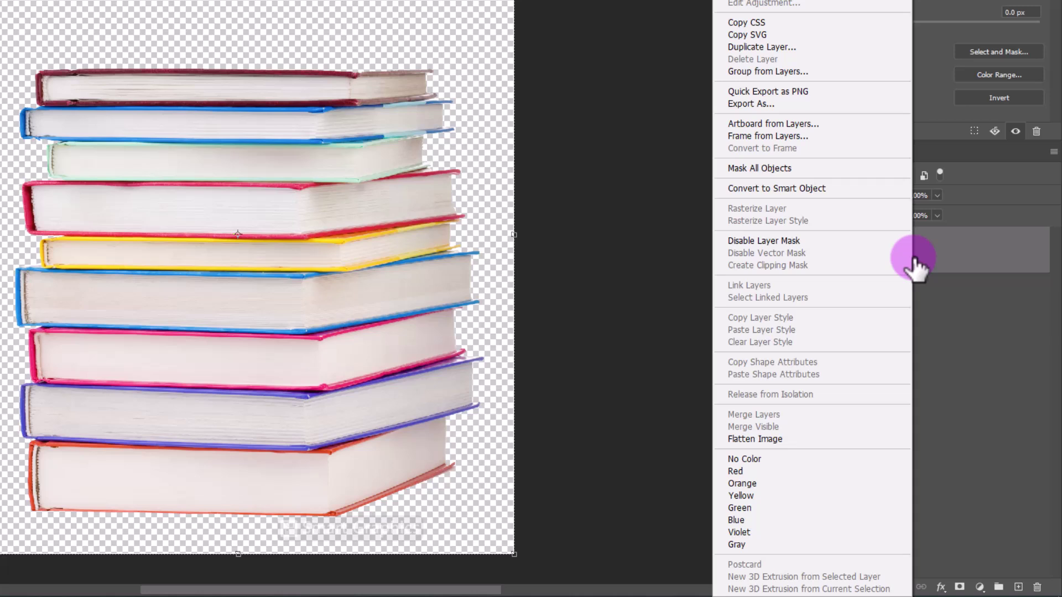
left_click(755, 187)
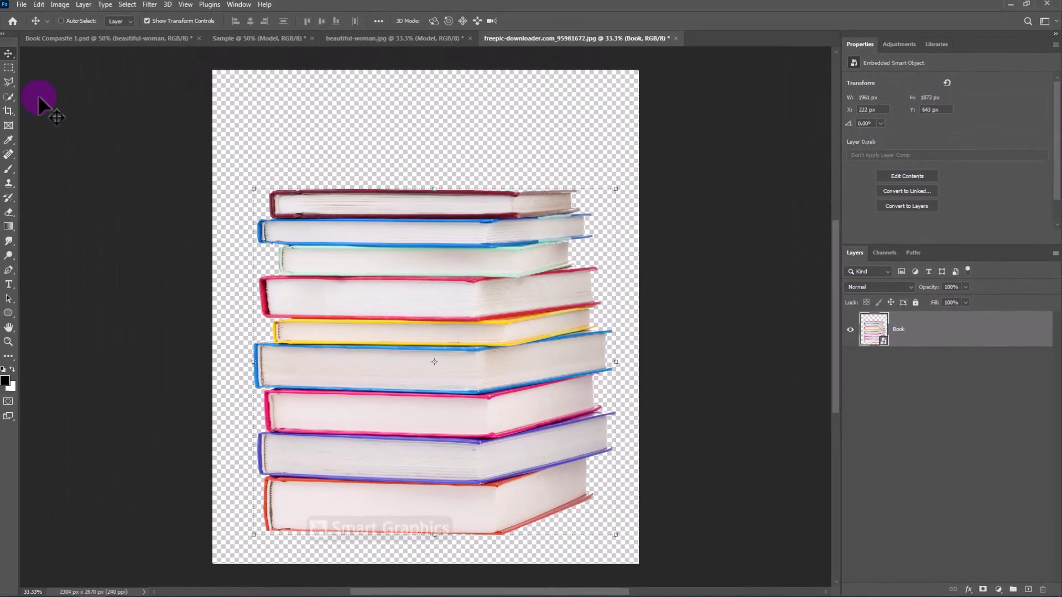
Place the Book layer on the poster, shrink and position it over the back of her head.
mouse_move(277, 146)
left_mouse_down()
mouse_move(243, 44)
mouse_move(378, 250)
left_mouse_up()
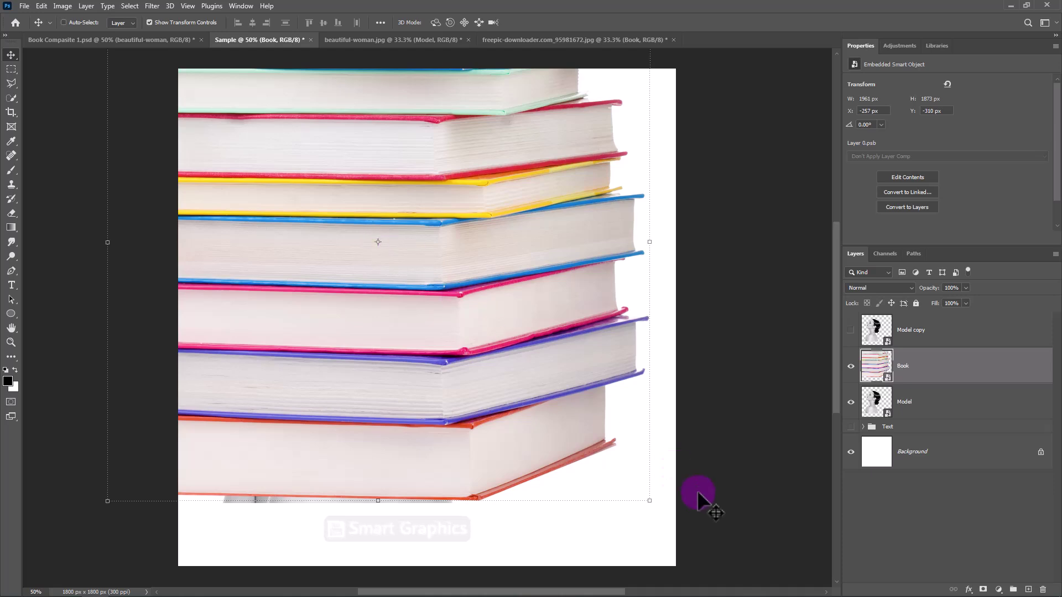
key("ctrl+t")
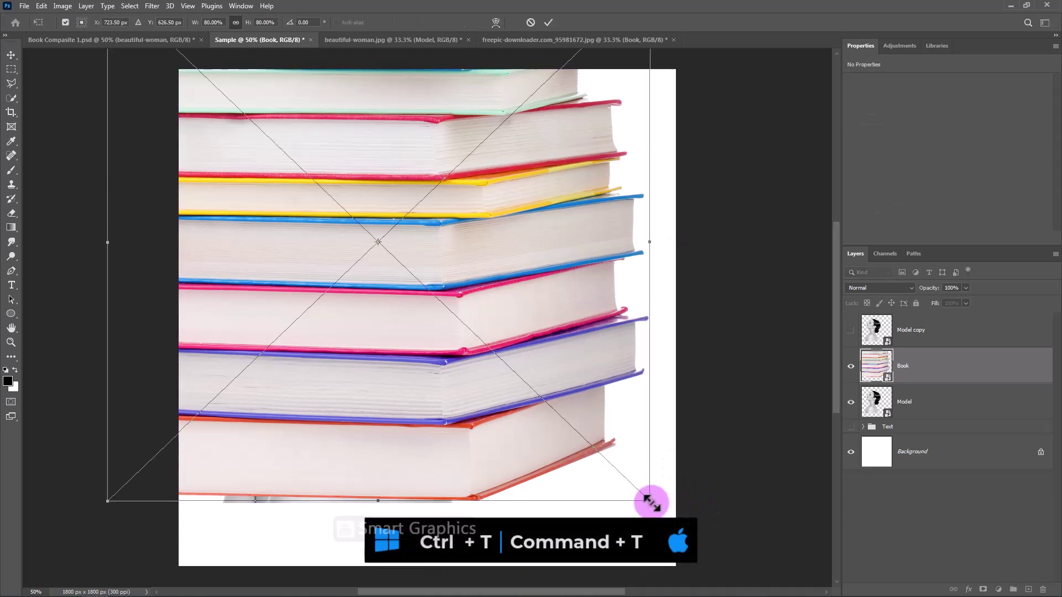
left_click_drag(650, 500, 421, 289)
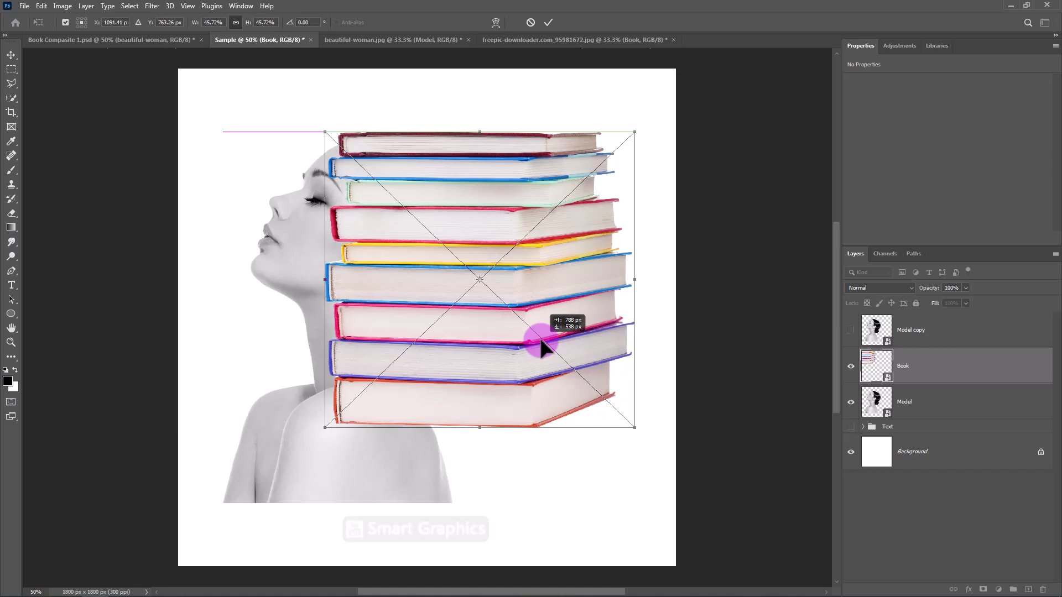
left_click_drag(325, 428, 301, 451)
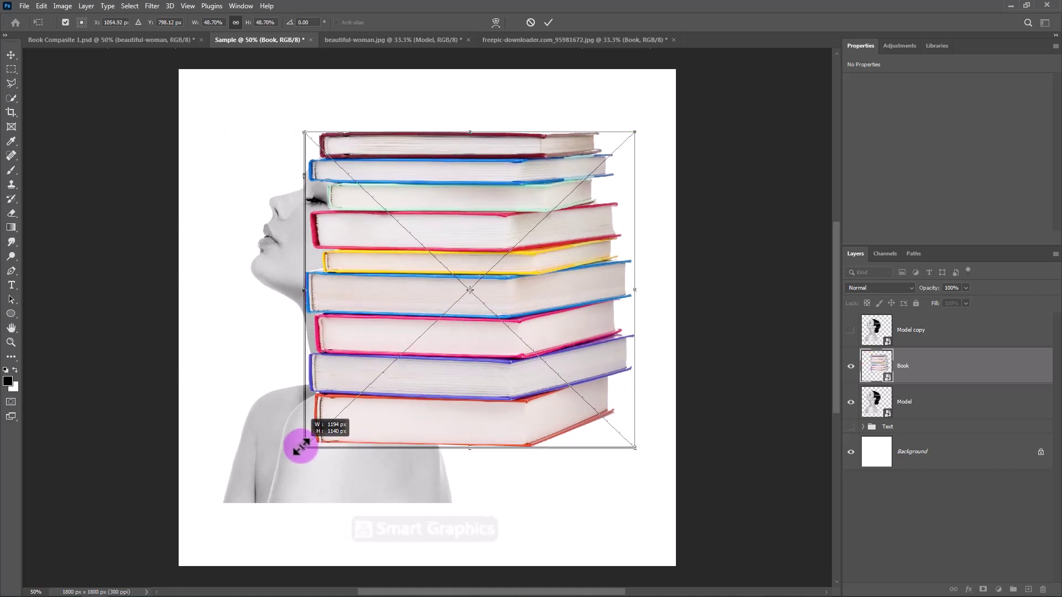
left_click_drag(387, 365, 415, 372)
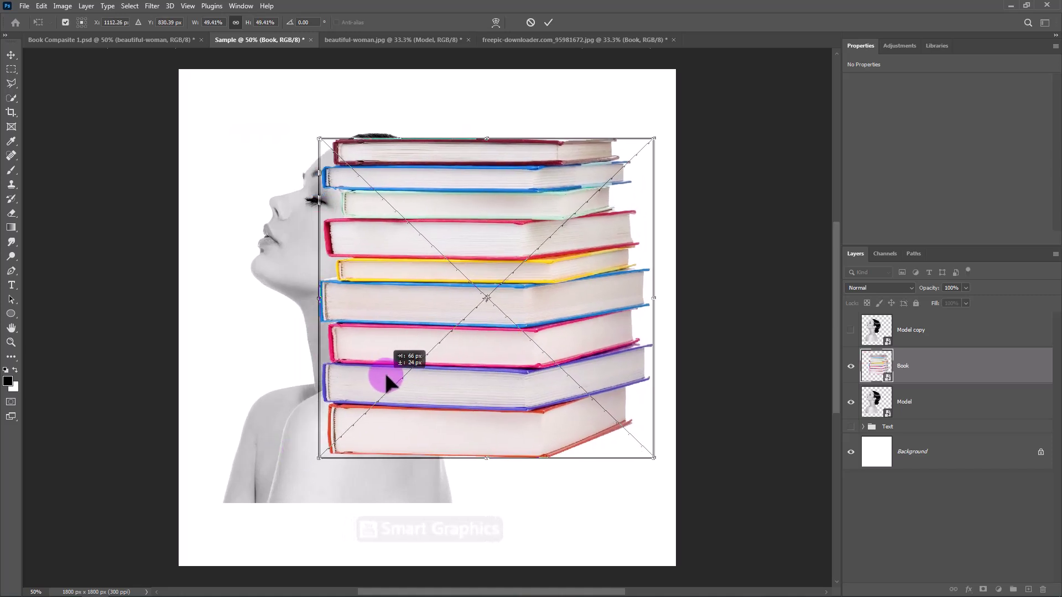
left_click(546, 21)
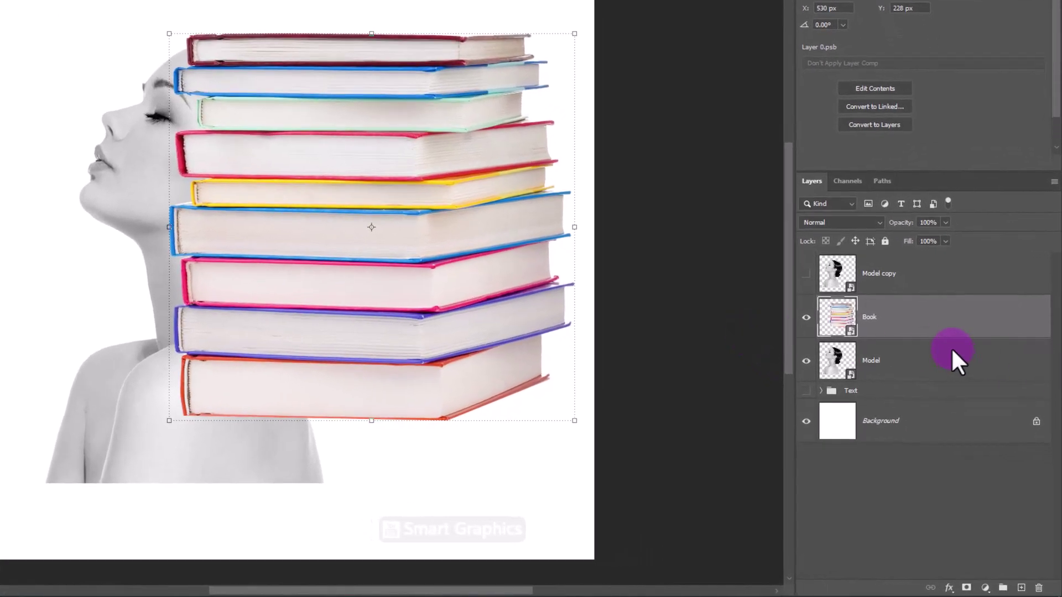
Add a Black & White adjustment clipped to Book and target its mask.
left_click(987, 586)
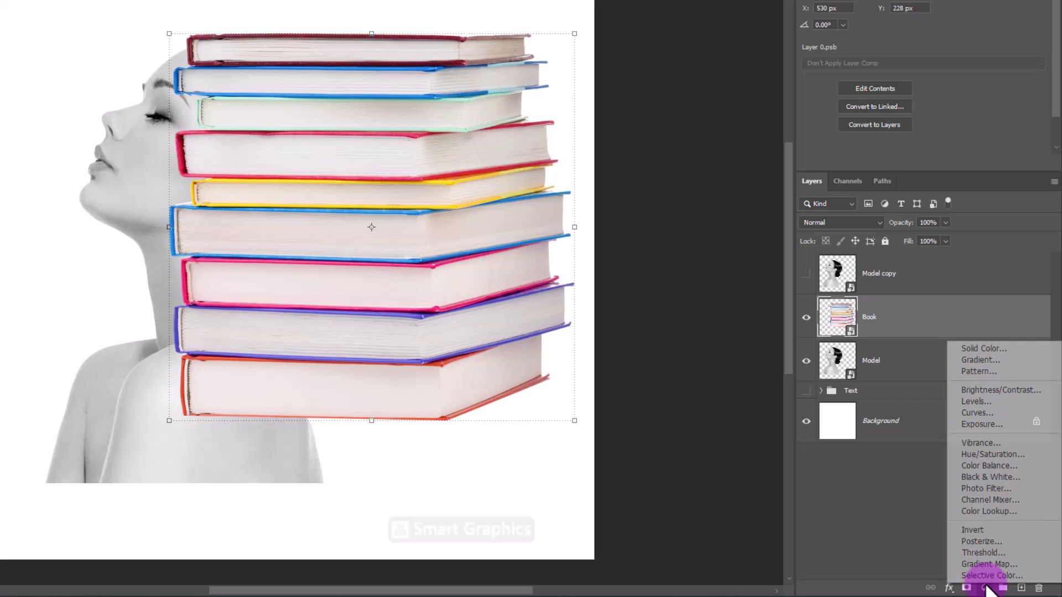
left_click(981, 478)
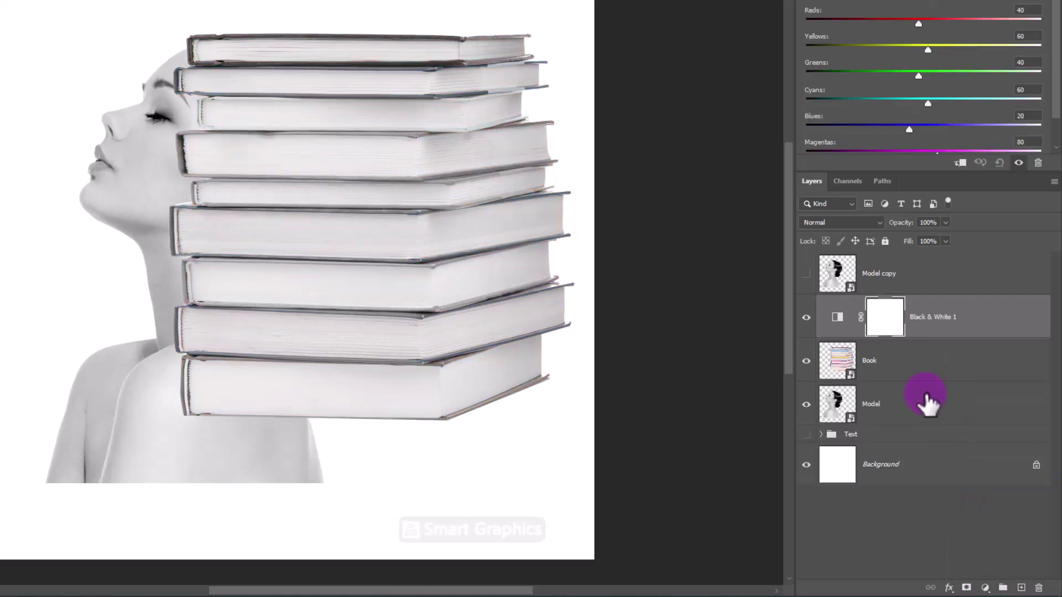
left_click(961, 163)
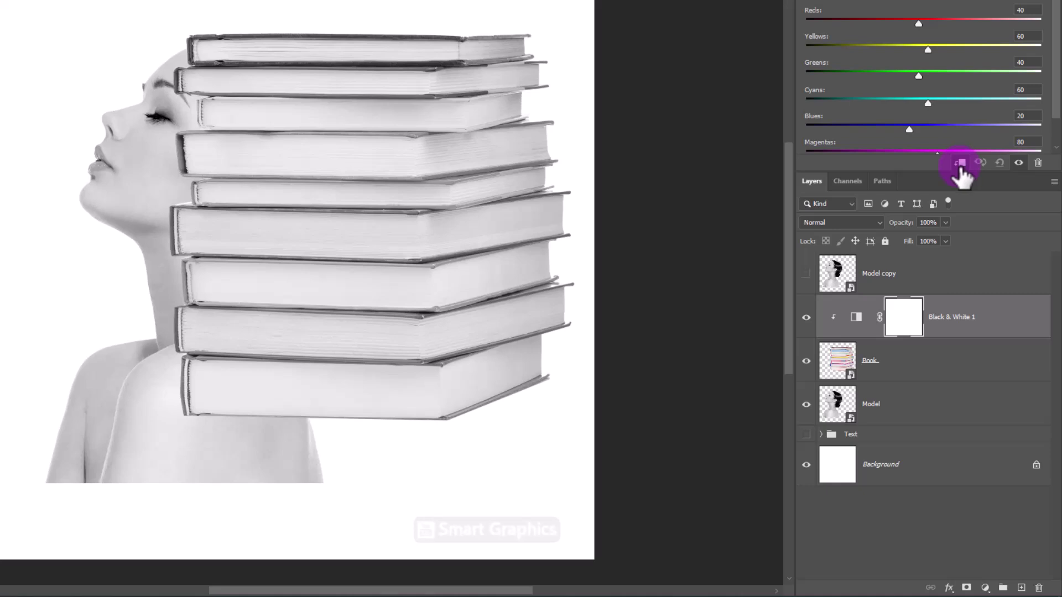
left_click(903, 317)
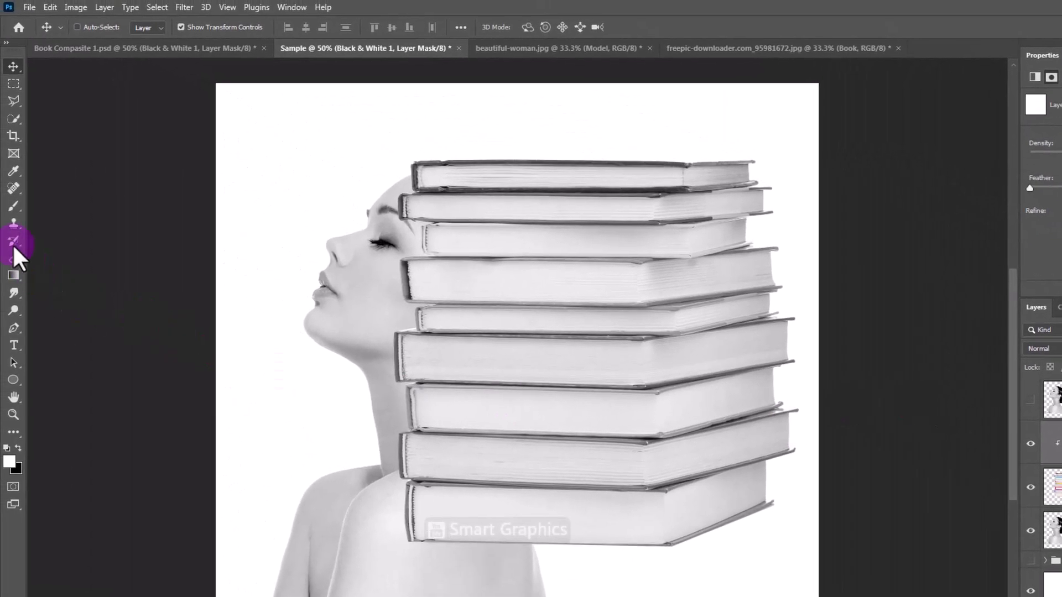
Paint the mask with a soft brush at 25% flow to restore faint colour on the books.
left_click(14, 206)
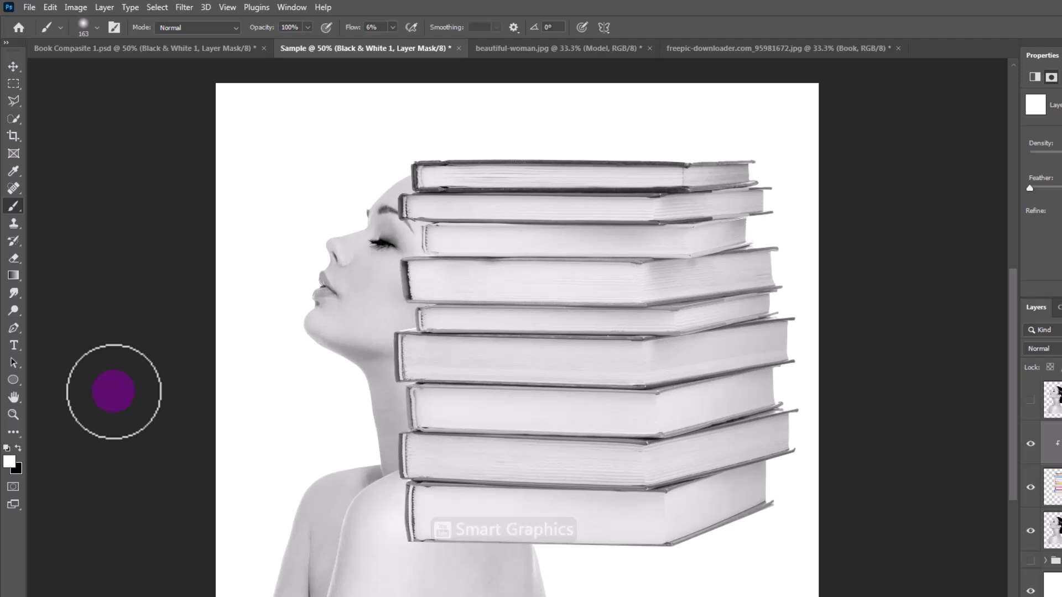
left_click(13, 465)
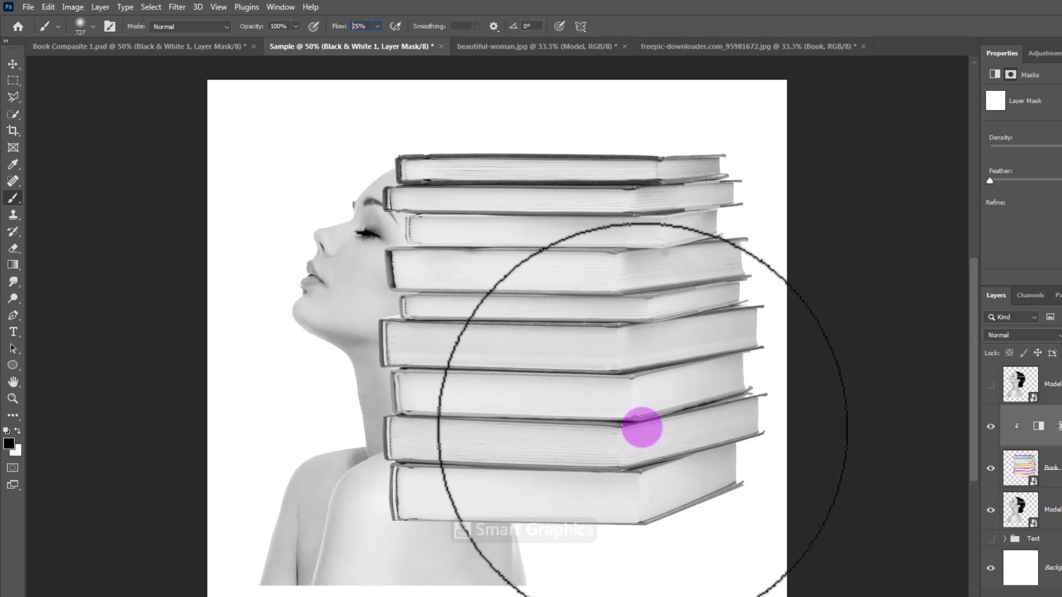
mouse_move(656, 415)
left_mouse_down()
mouse_move(535, 212)
mouse_move(629, 374)
mouse_move(581, 145)
mouse_move(451, 349)
left_mouse_up()
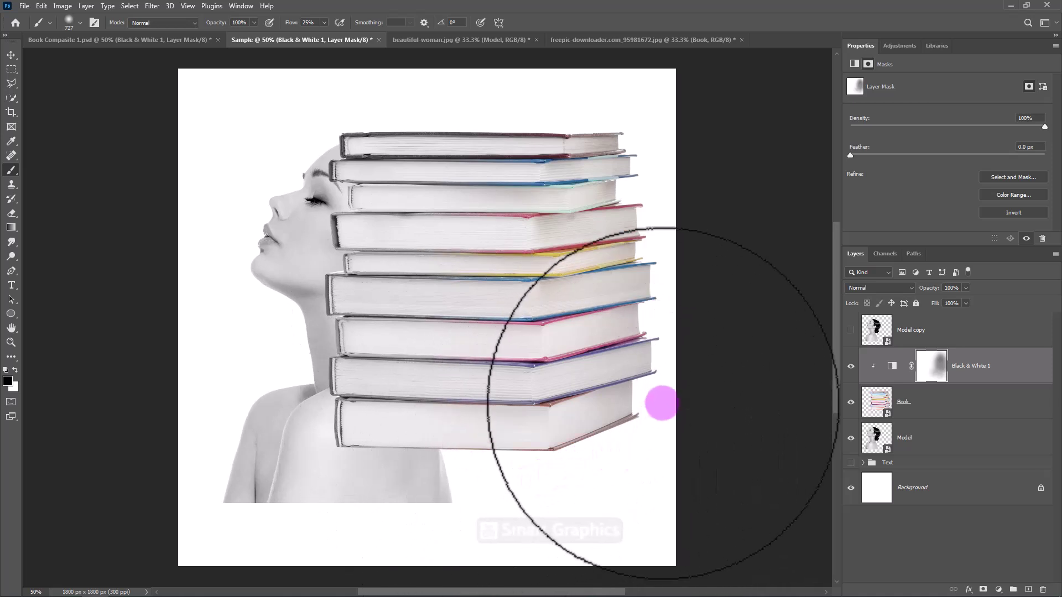
left_click(873, 367)
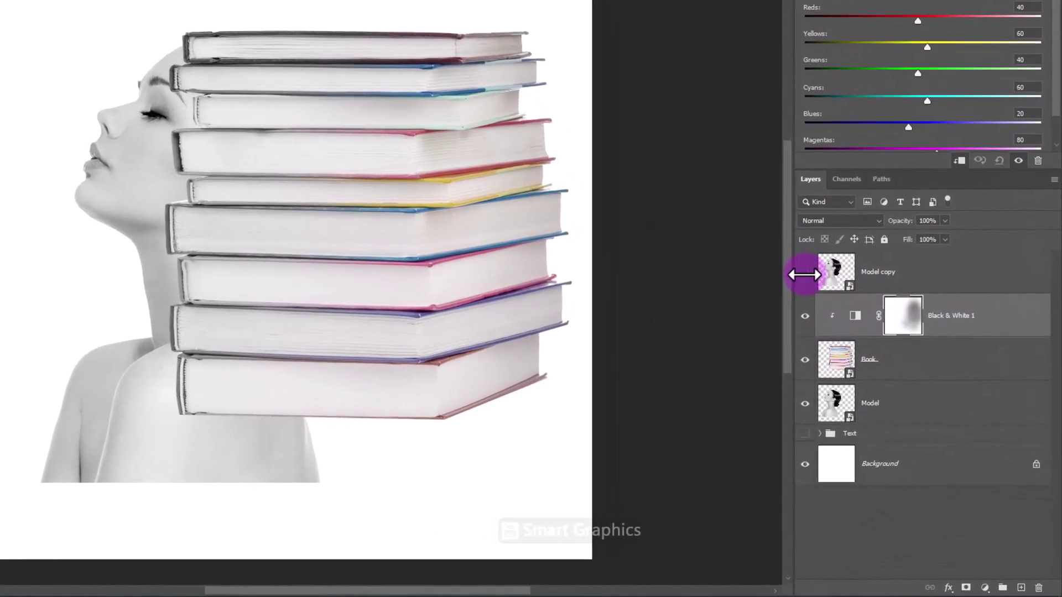
Show Model copy, clip it to the layer below and rasterize it, readying the Smudge tool.
left_click(805, 272)
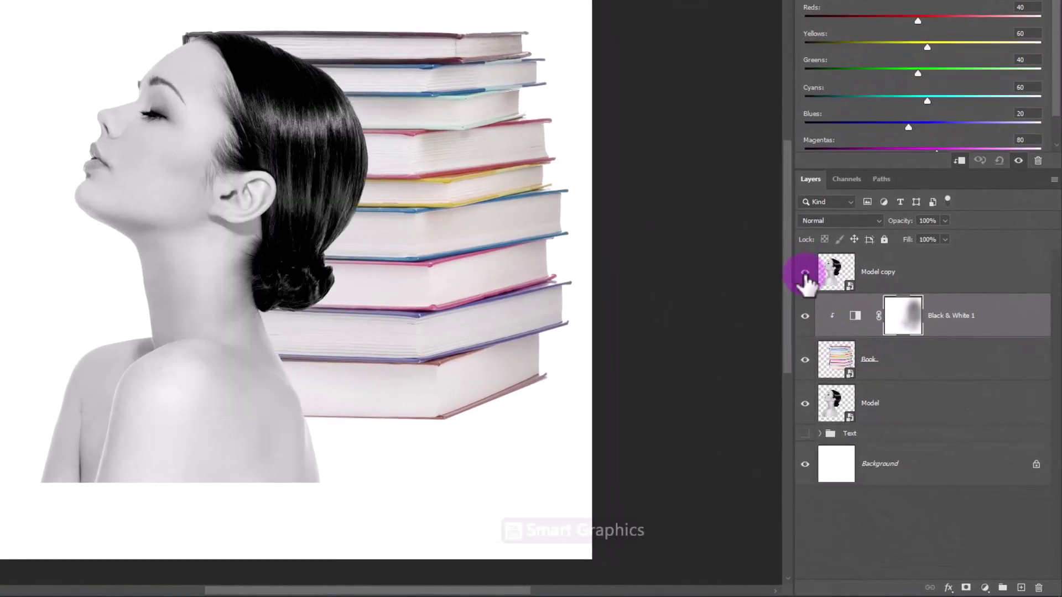
right_click(931, 283)
left_click(807, 316)
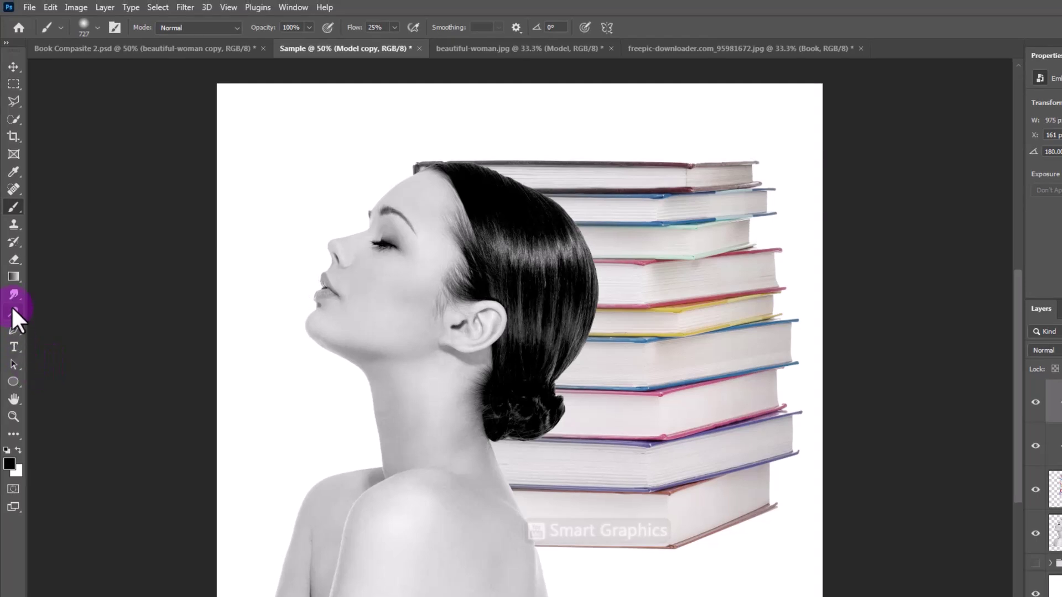
right_click(13, 295)
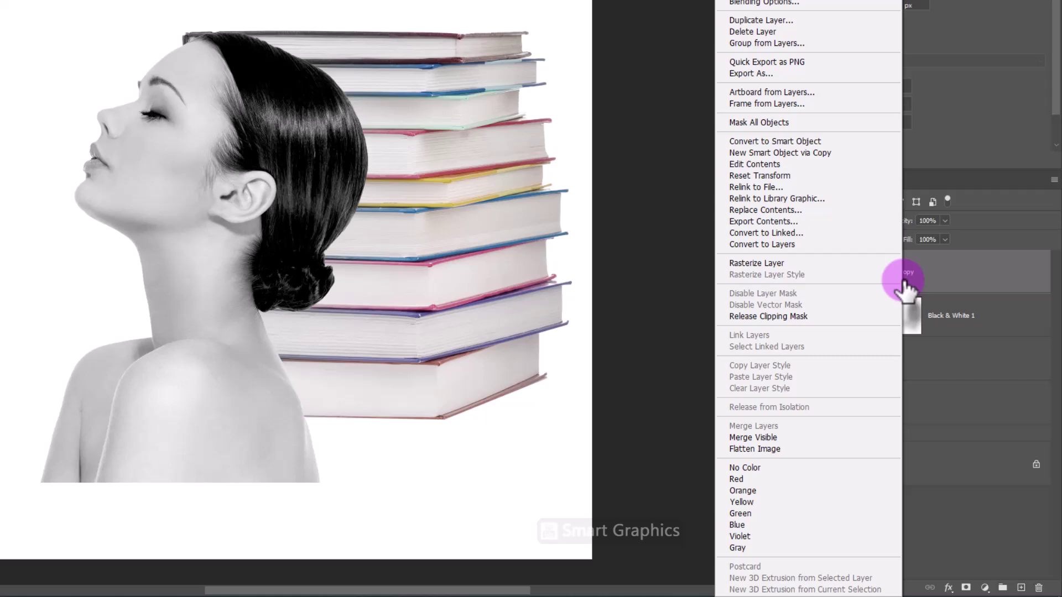
left_click(769, 262)
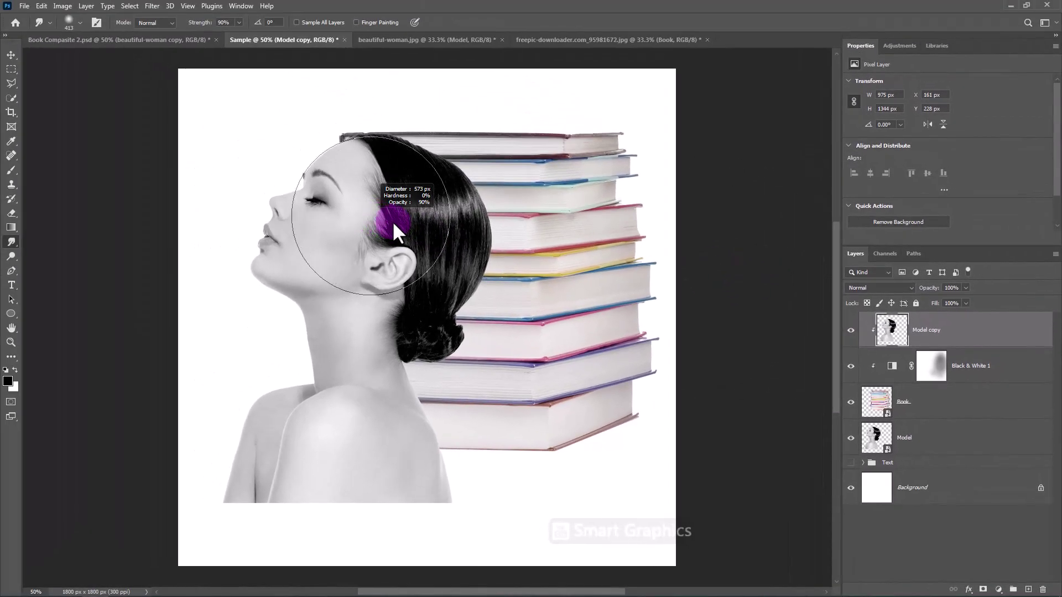
With a larger Smudge brush, smear the hair, bun and head rightward across the books.
mouse_move(393, 221)
left_mouse_down()
mouse_move(353, 205)
mouse_move(693, 137)
left_mouse_up()
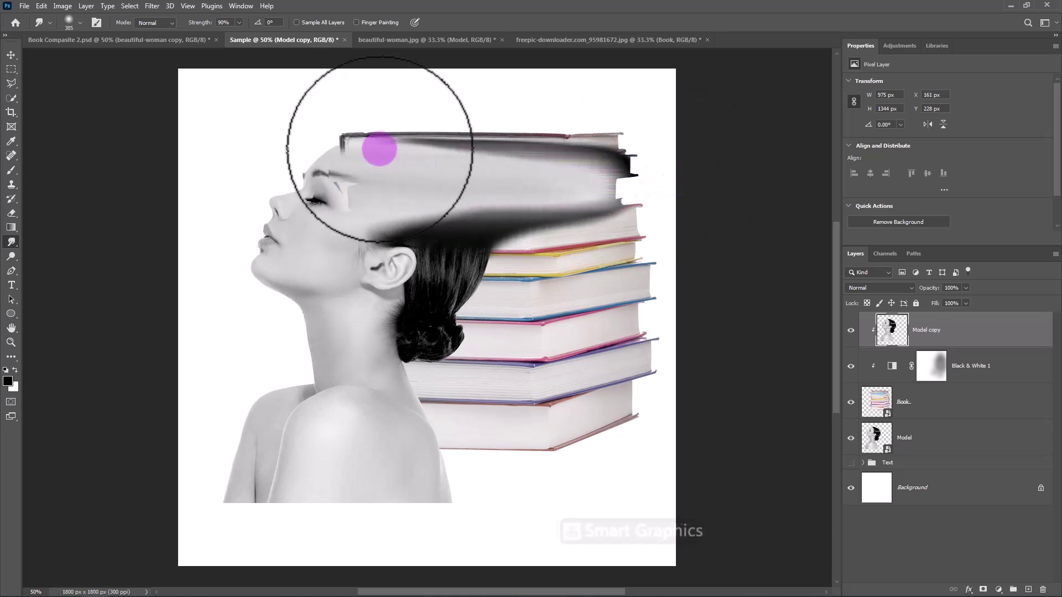
mouse_move(365, 249)
left_mouse_down()
mouse_move(644, 248)
mouse_move(383, 333)
mouse_move(714, 303)
left_mouse_up()
left_click_drag(406, 382, 647, 365)
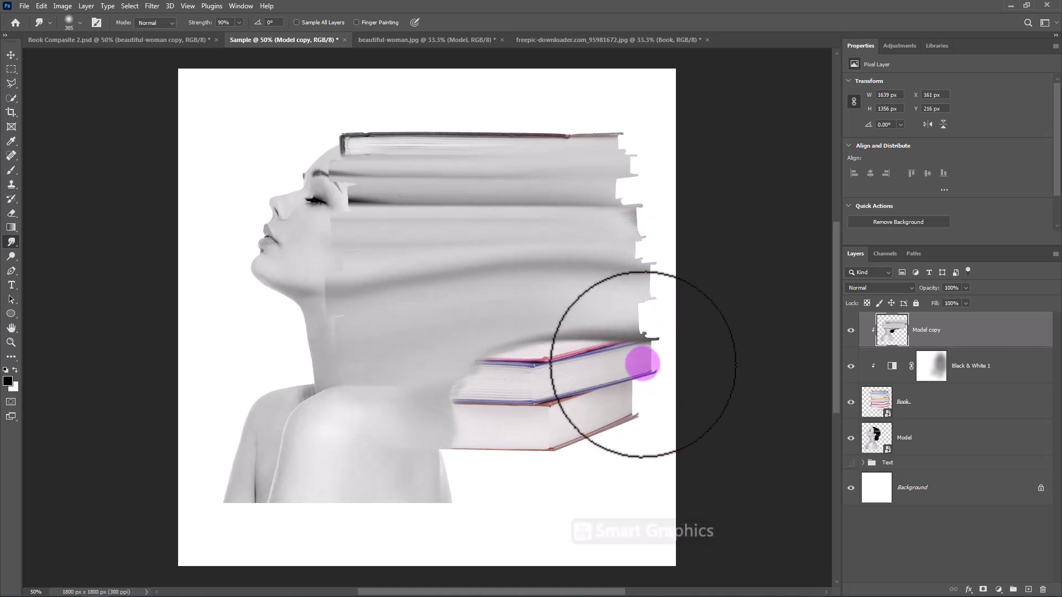
mouse_move(531, 357)
left_mouse_down()
mouse_move(616, 348)
mouse_move(617, 439)
mouse_move(407, 295)
mouse_move(420, 305)
left_mouse_up()
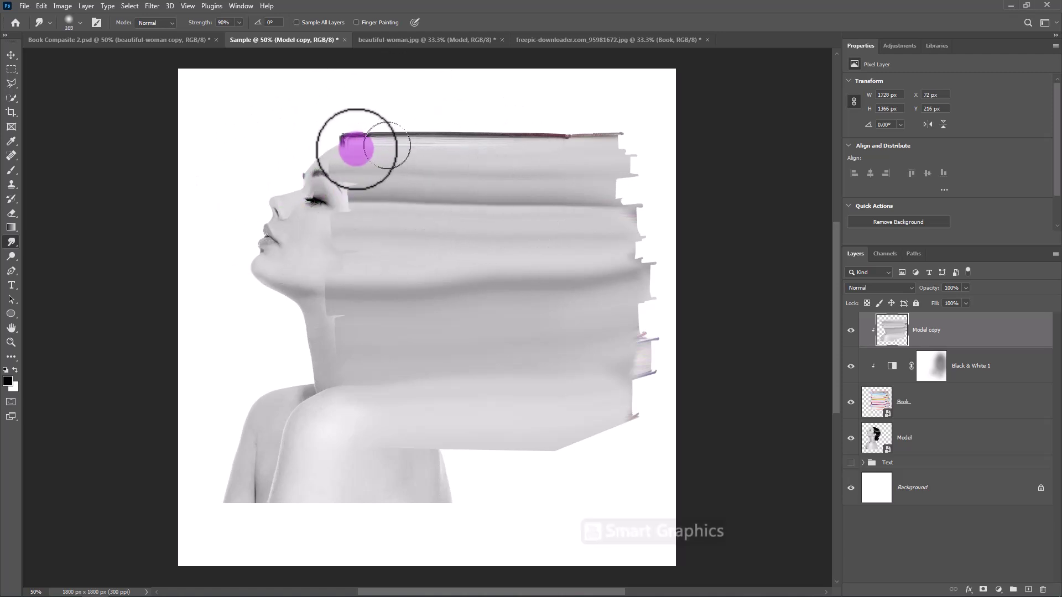
left_click_drag(345, 137, 541, 145)
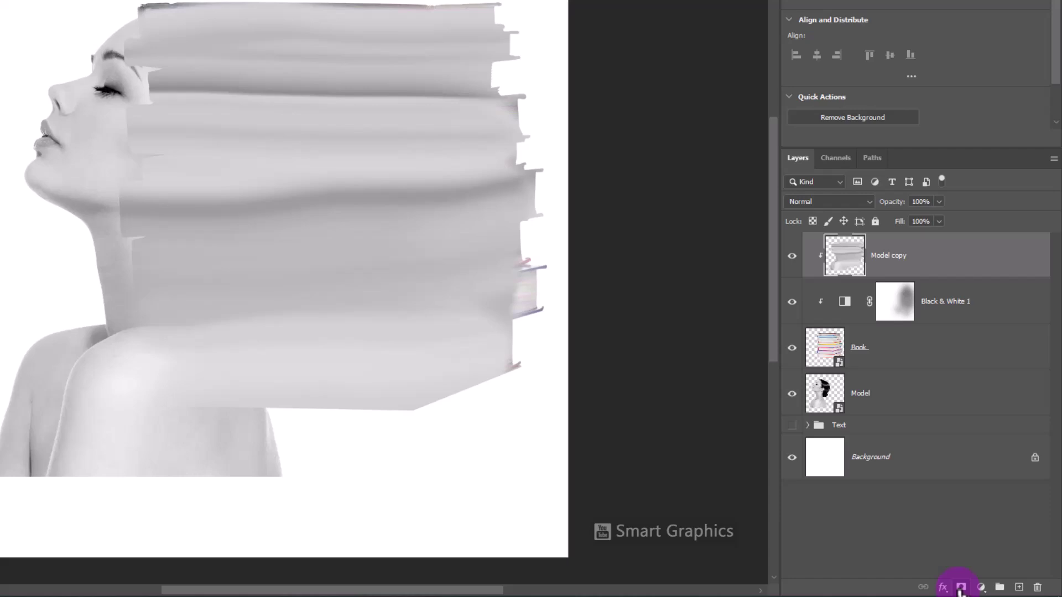
Give Model copy a black mask, then brush white softly to reveal the smear behind the head.
key("alt")
left_click(962, 587, "alt")
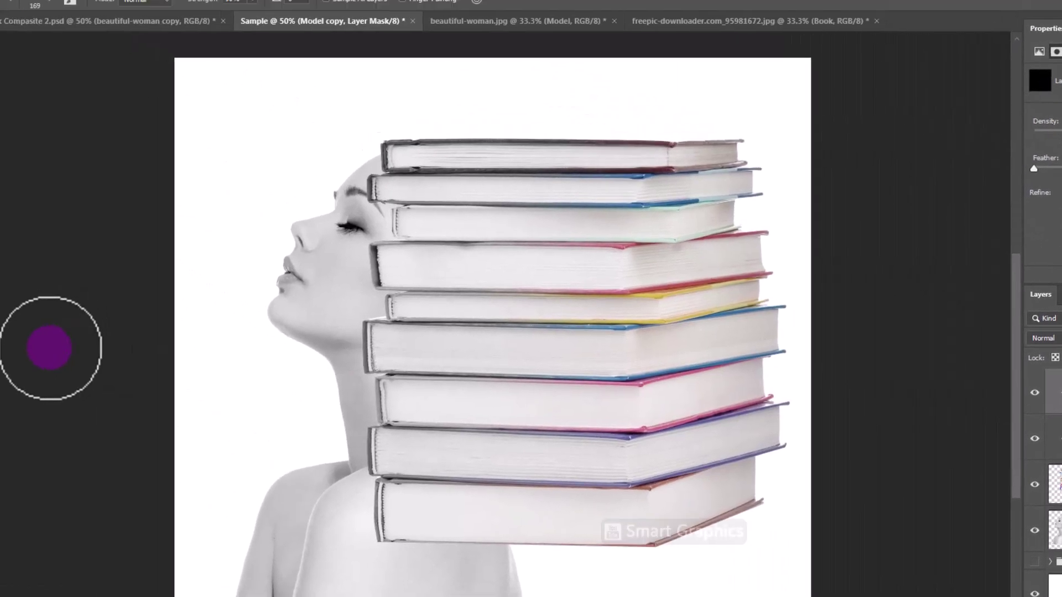
left_click(15, 312)
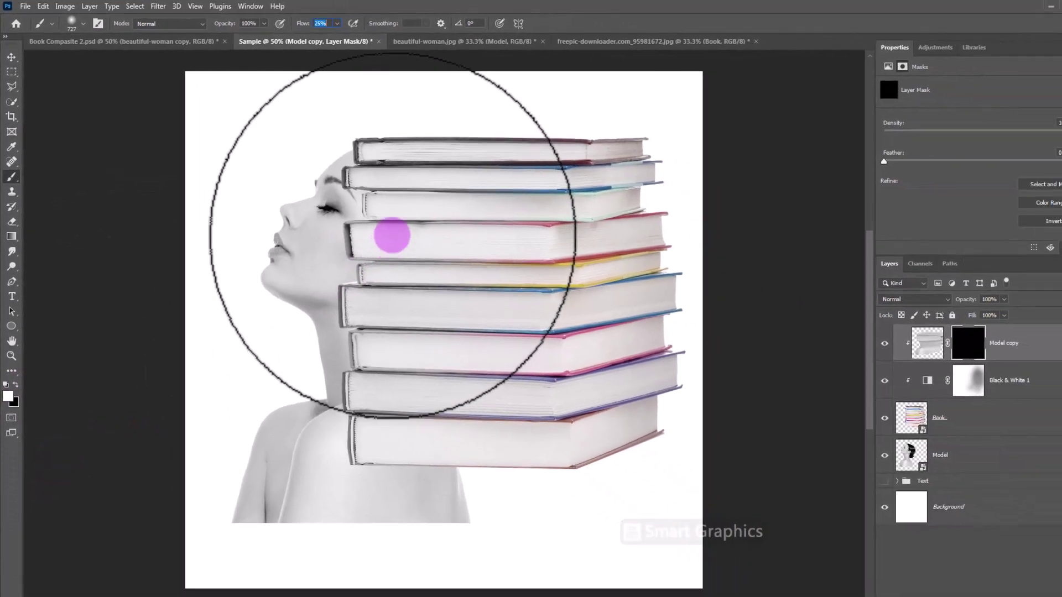
mouse_move(393, 236)
left_mouse_down()
mouse_move(318, 418)
mouse_move(336, 257)
left_mouse_up()
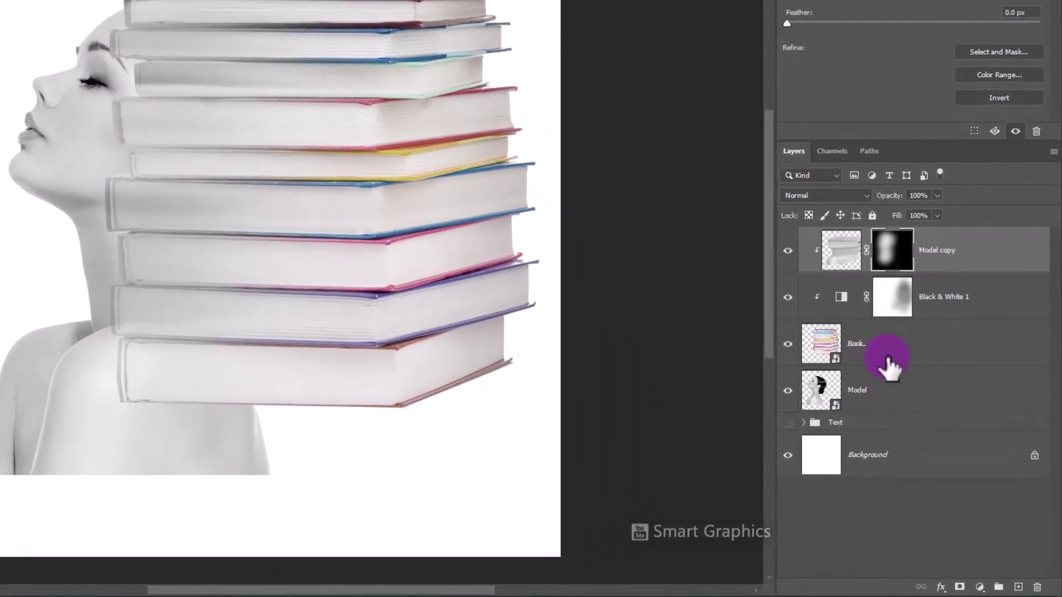
left_click(913, 366)
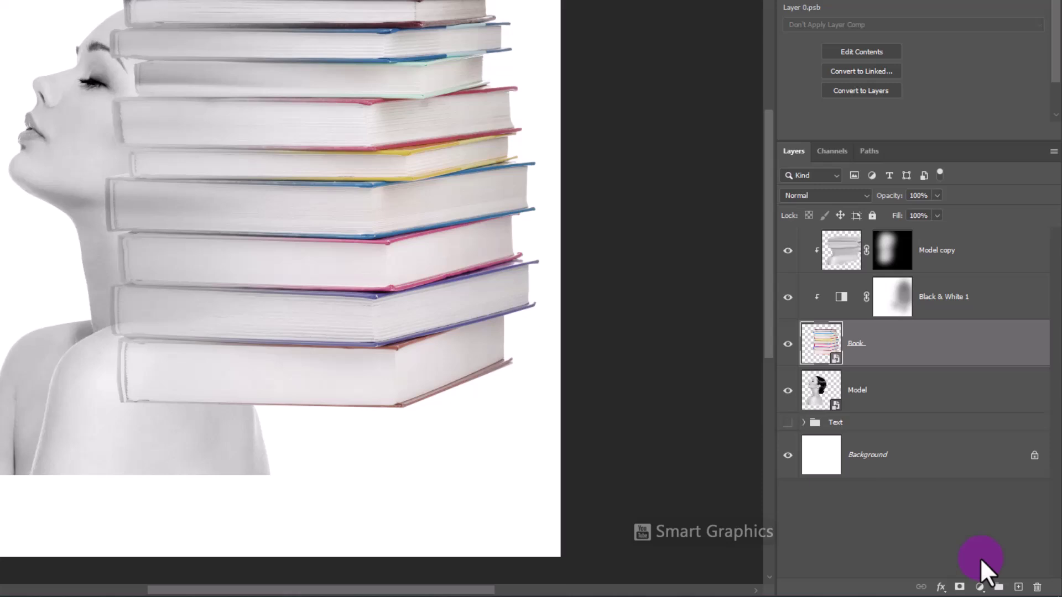
Mask the Book layer with black strokes blending its left edges into the face and hair.
left_click(963, 588)
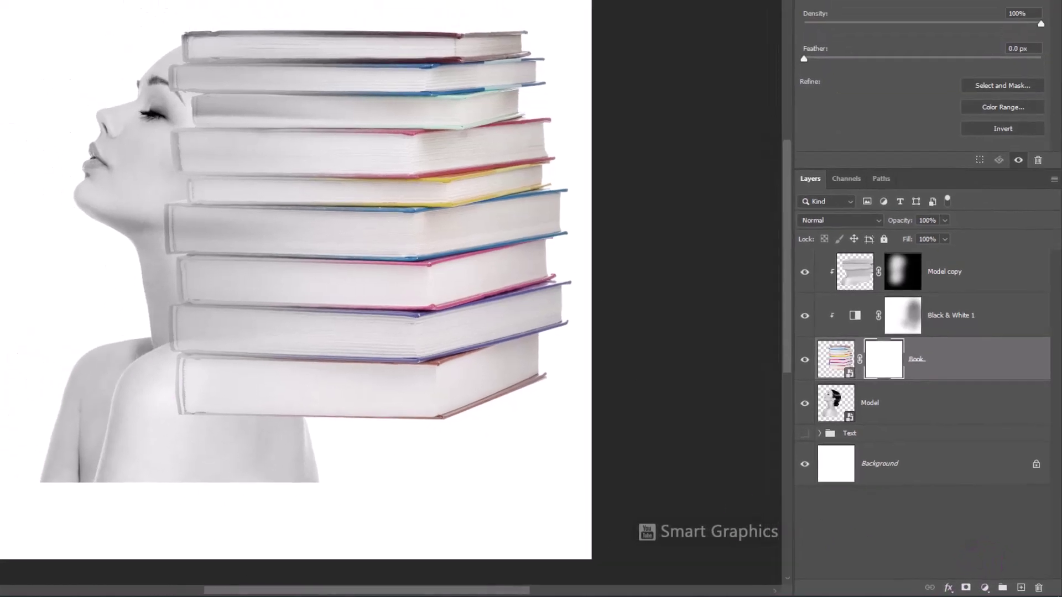
left_click(12, 369)
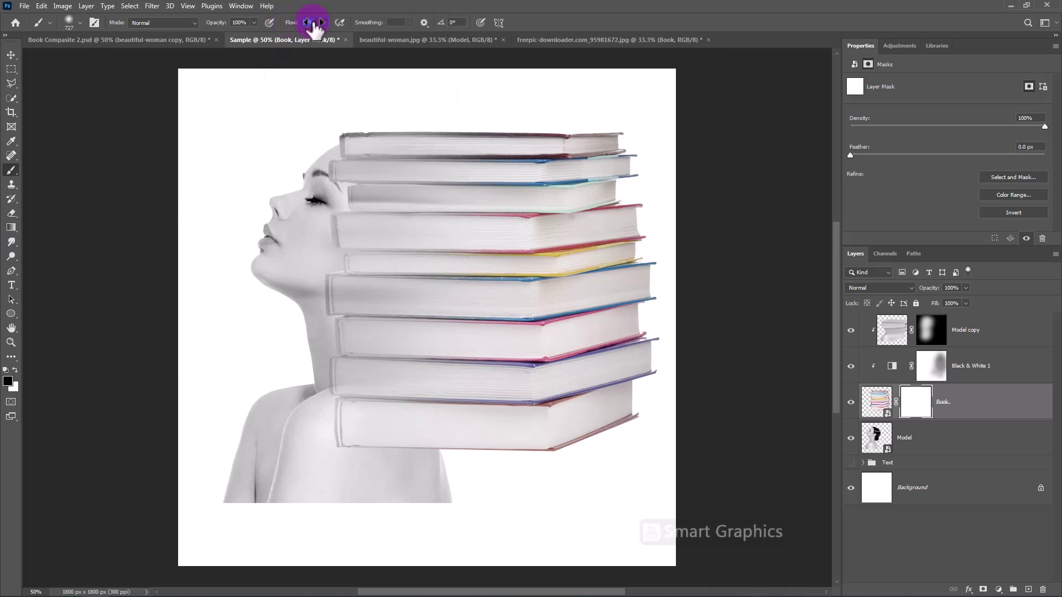
mouse_move(316, 179)
left_mouse_down()
mouse_move(314, 425)
mouse_move(415, 225)
left_mouse_up()
left_click(11, 369)
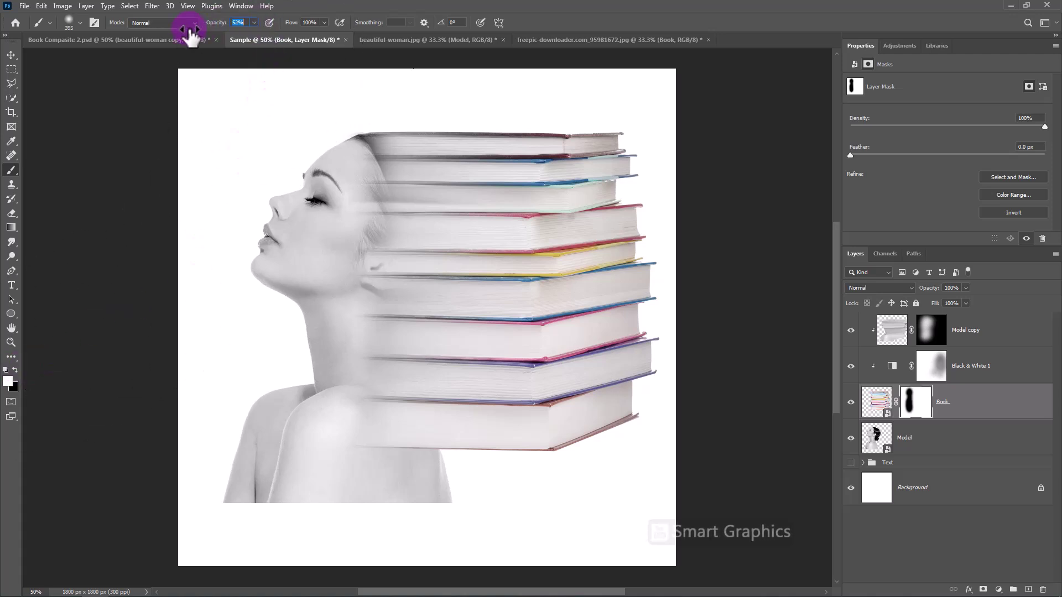
scroll(381, 141, "up", 2)
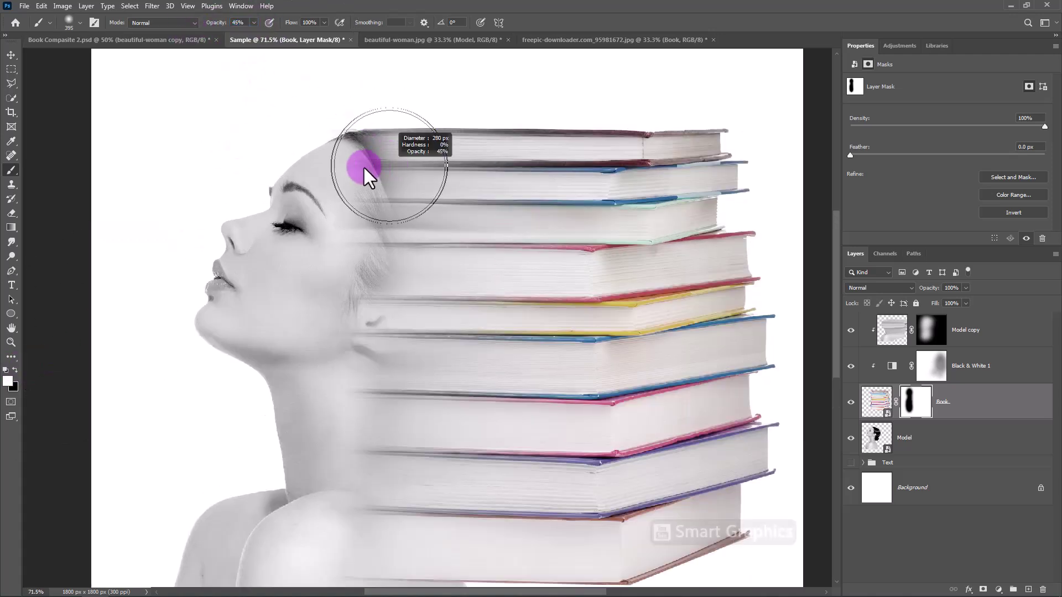
left_click_drag(349, 172, 385, 428)
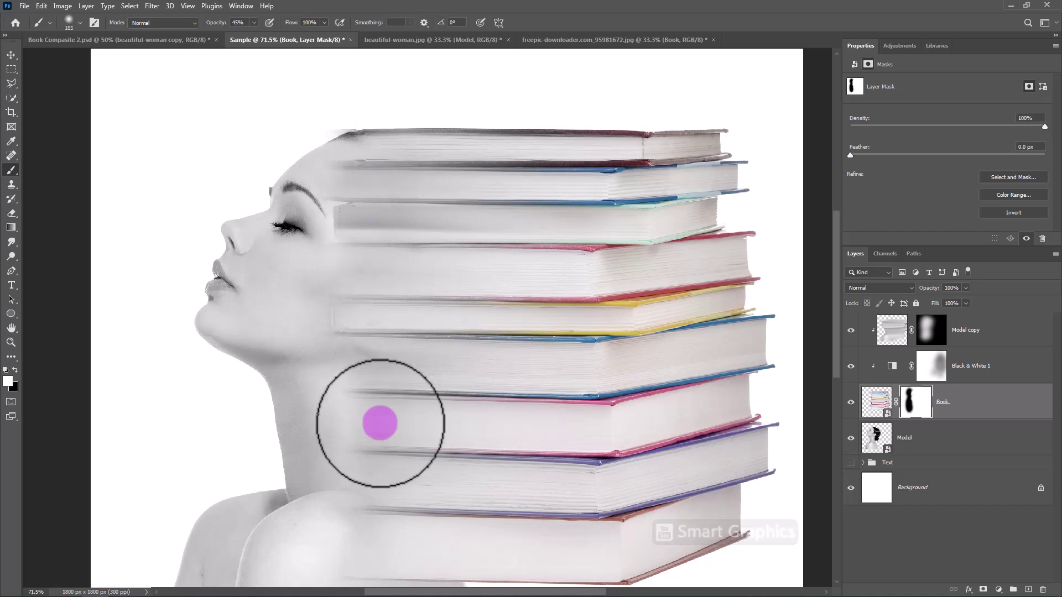
left_click(931, 367)
left_click_drag(327, 212, 386, 220)
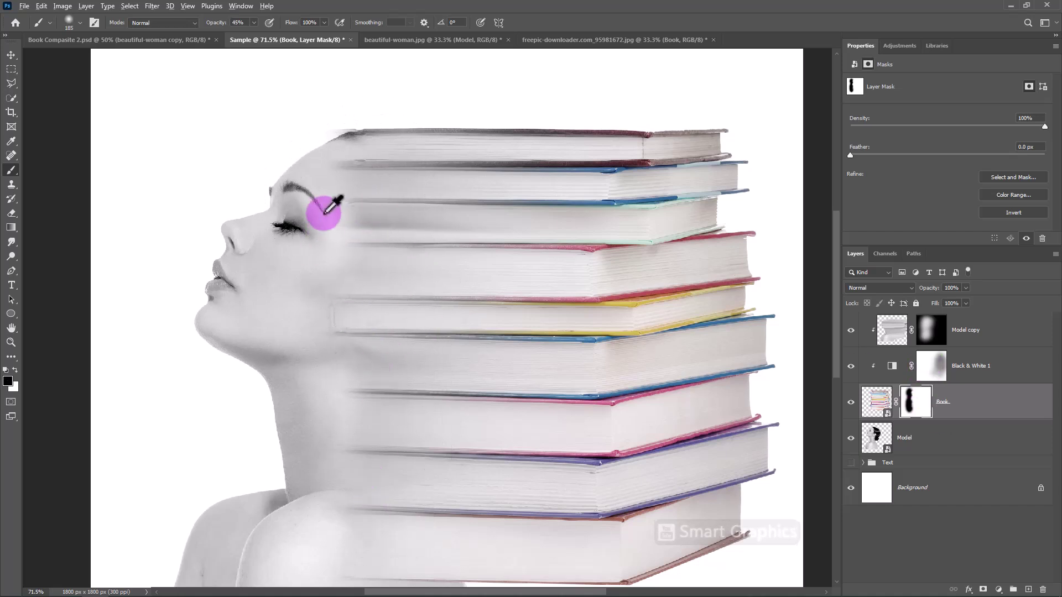
With a larger full-opacity brush, hide the book edges along the neck.
key("0")
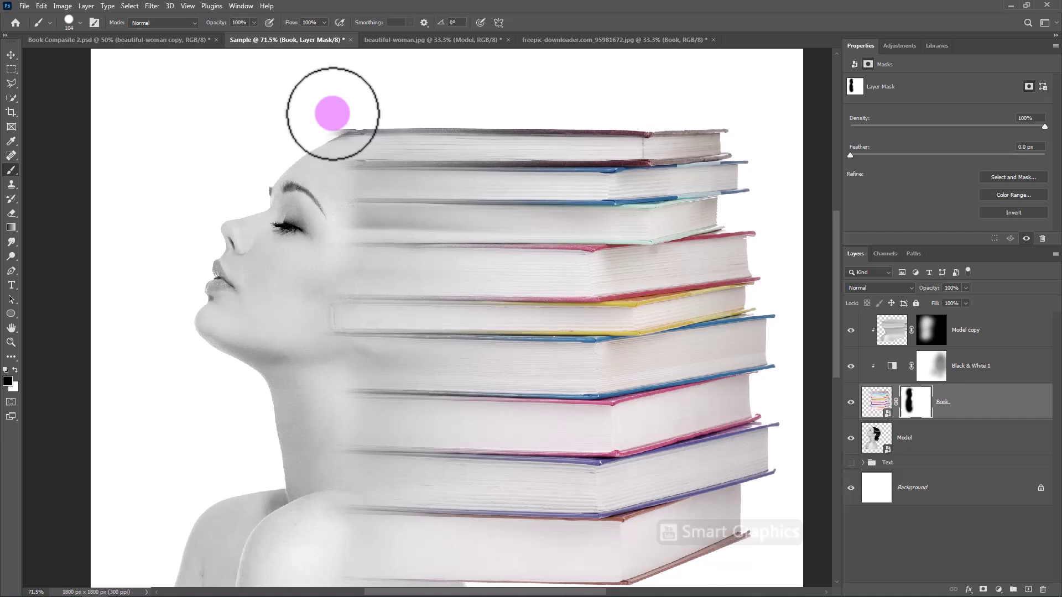
right_click(421, 238)
key("Return")
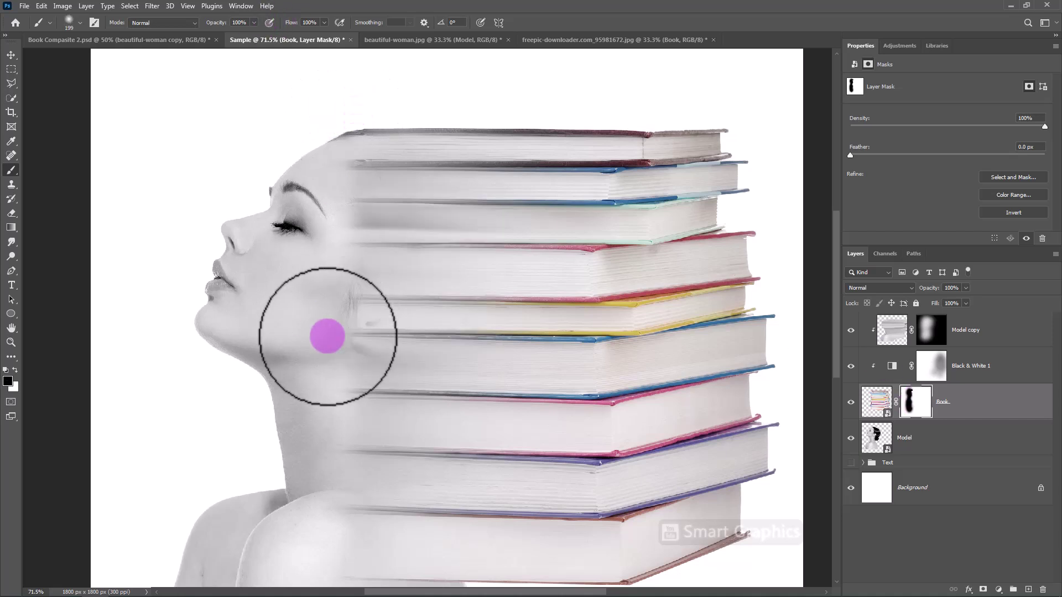
left_click_drag(324, 337, 450, 413)
scroll(449, 413, "down", 3)
left_click_drag(465, 498, 462, 432)
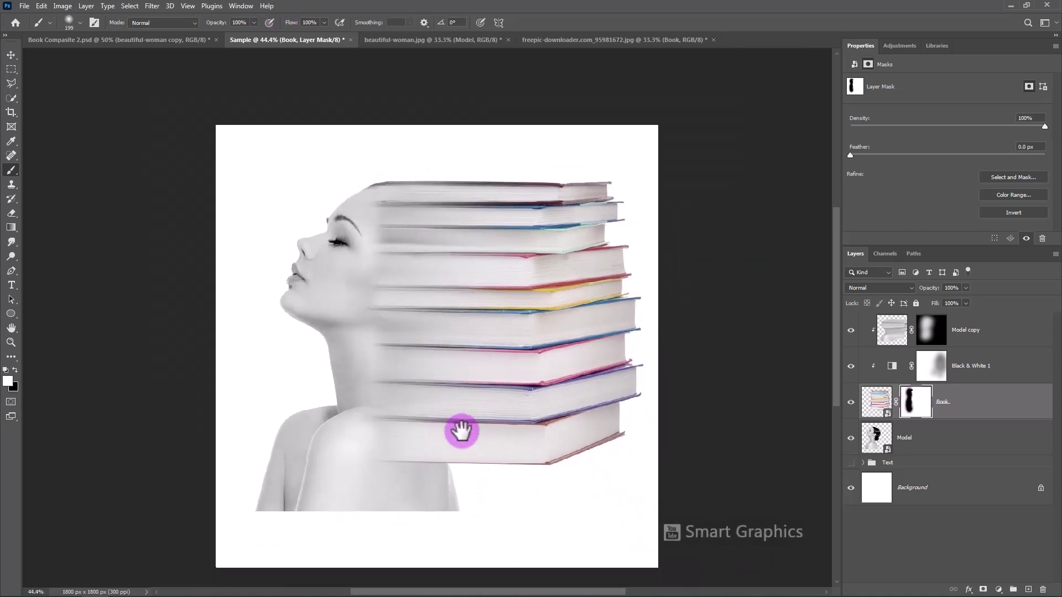
Lasso the Model layer's lower shoulders and hide them with a black mask.
left_click(934, 440)
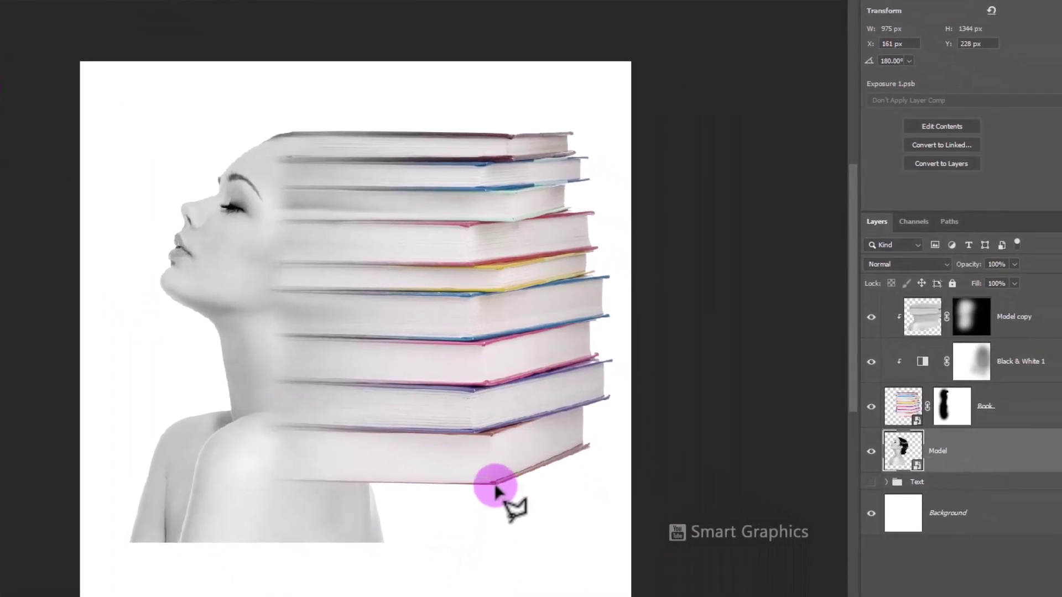
left_click(127, 481)
left_click(101, 557)
double_click(494, 550)
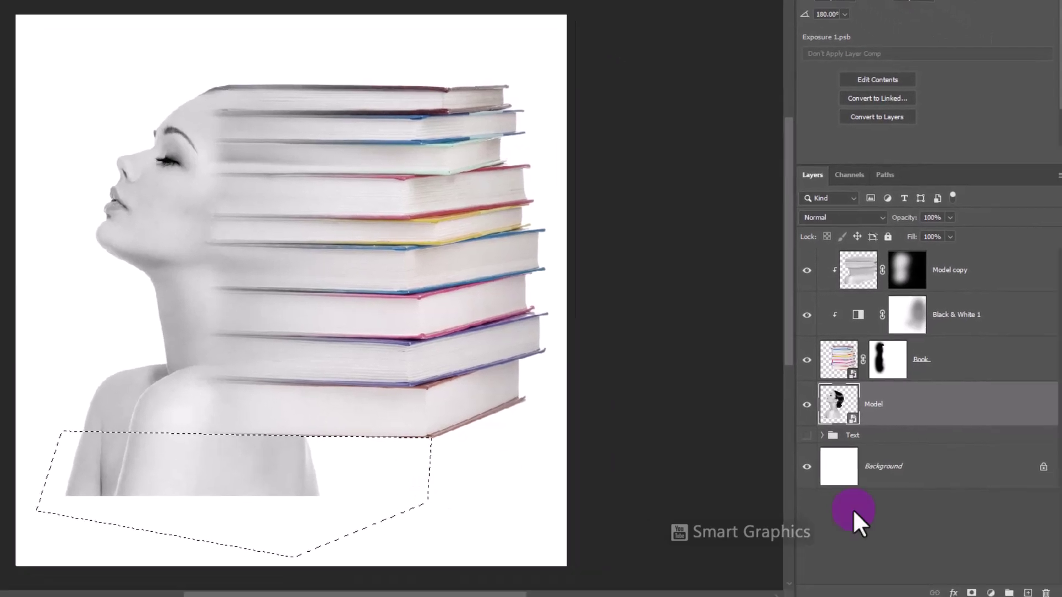
left_click(967, 587, "alt")
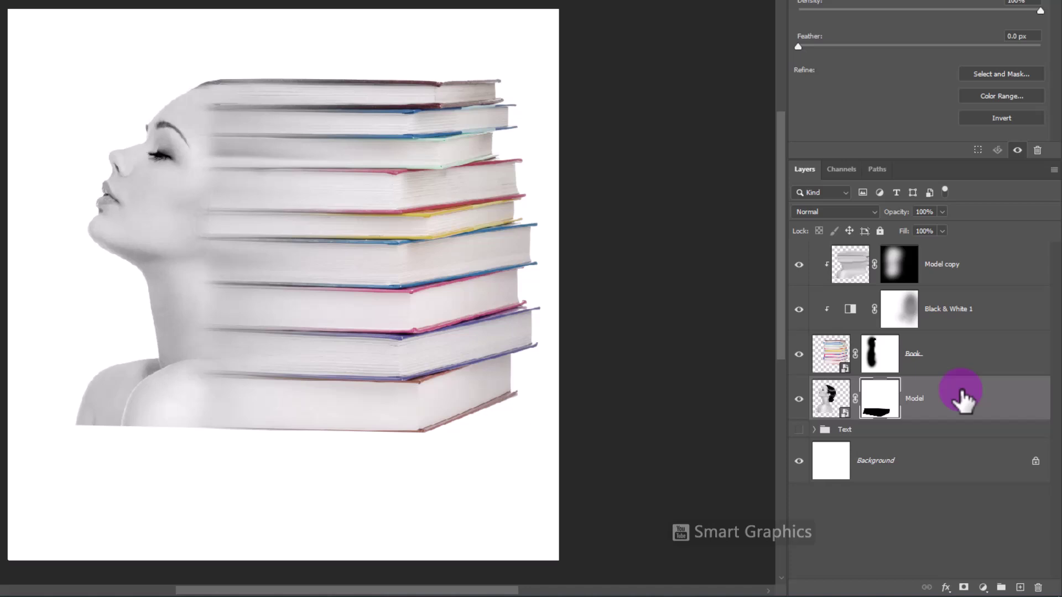
Group Model copy through Model, scale the group to about 91% and nudge it into place.
left_click(979, 269, "shift")
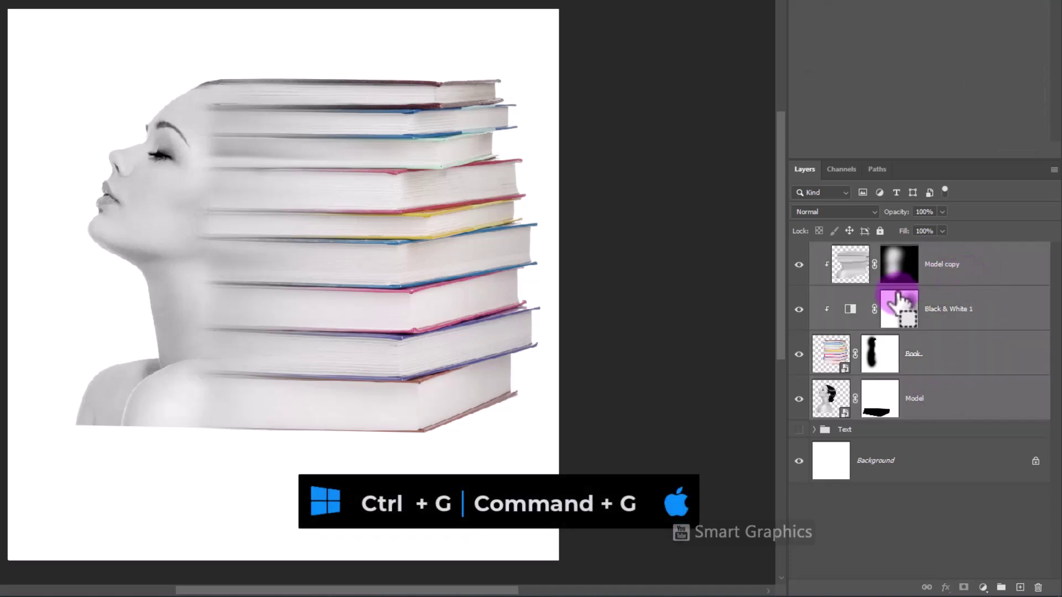
key("ctrl+g")
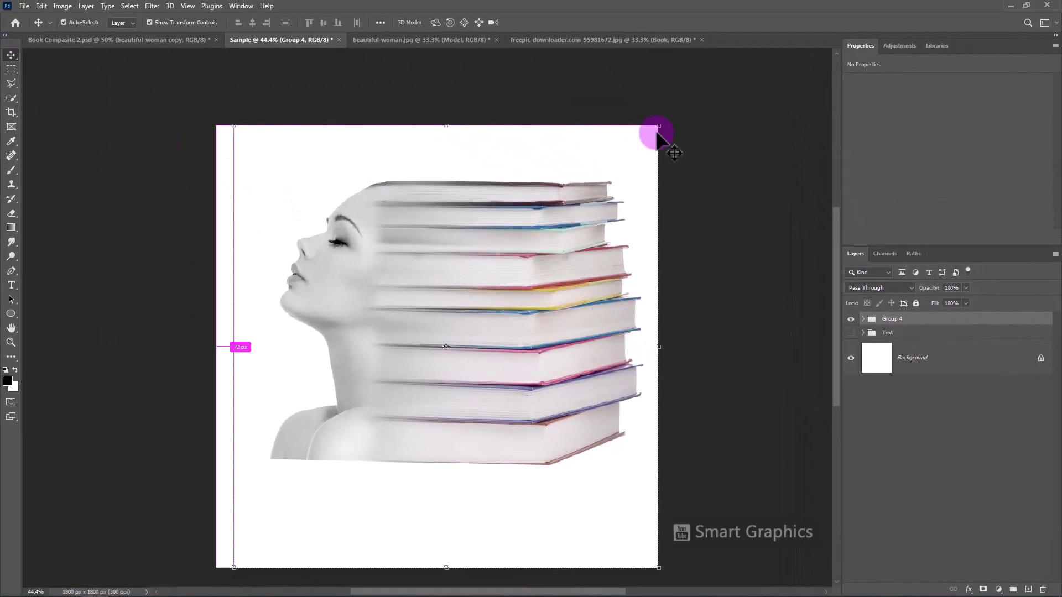
left_click_drag(660, 127, 632, 155)
left_click_drag(615, 249, 547, 263)
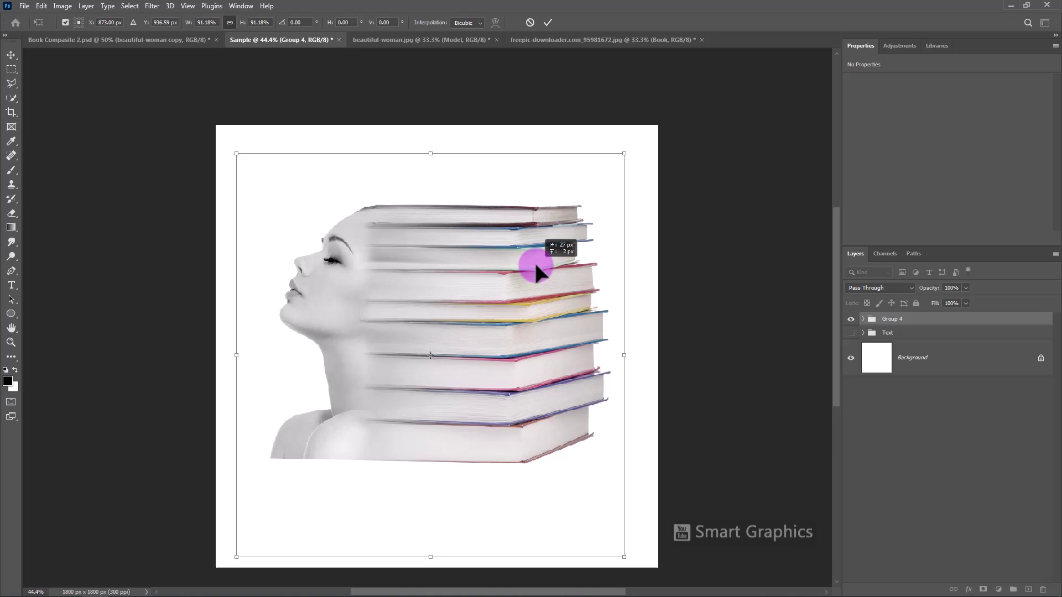
Commit the transform and make the Text group visible and selected.
left_click(550, 23)
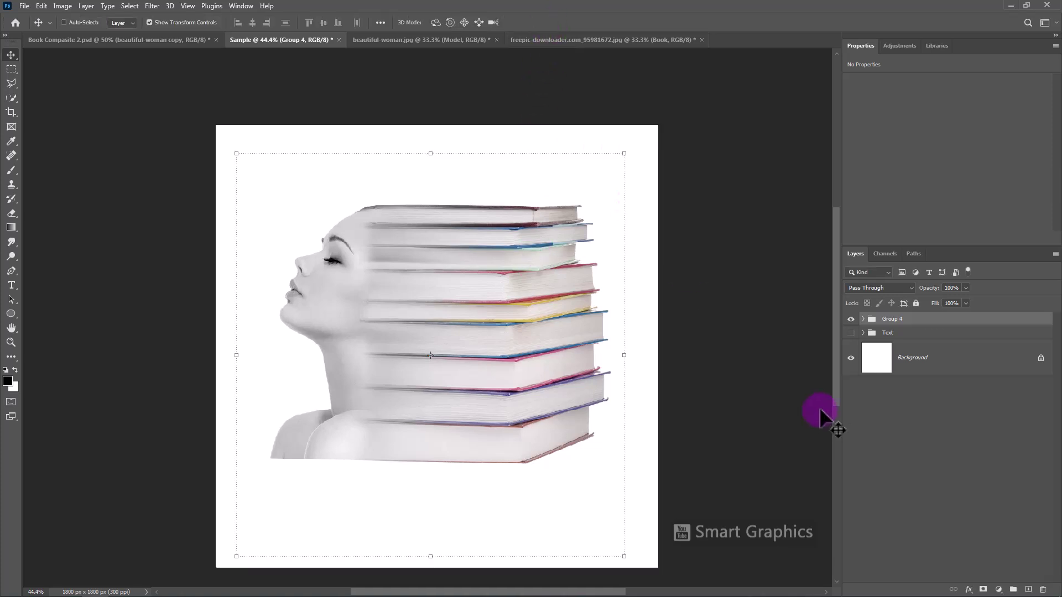
left_click(850, 332)
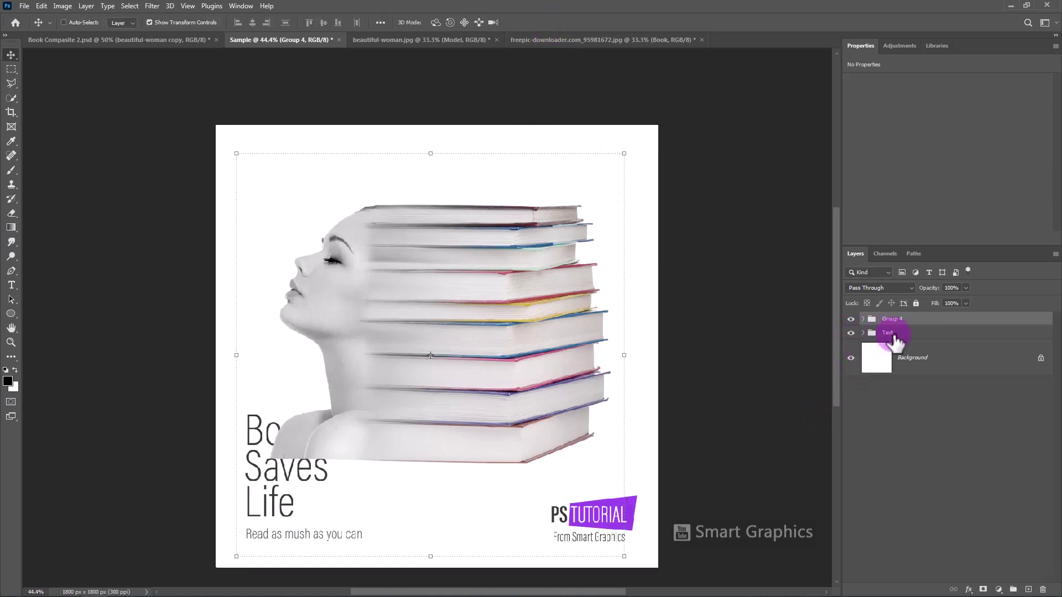
left_click(922, 334)
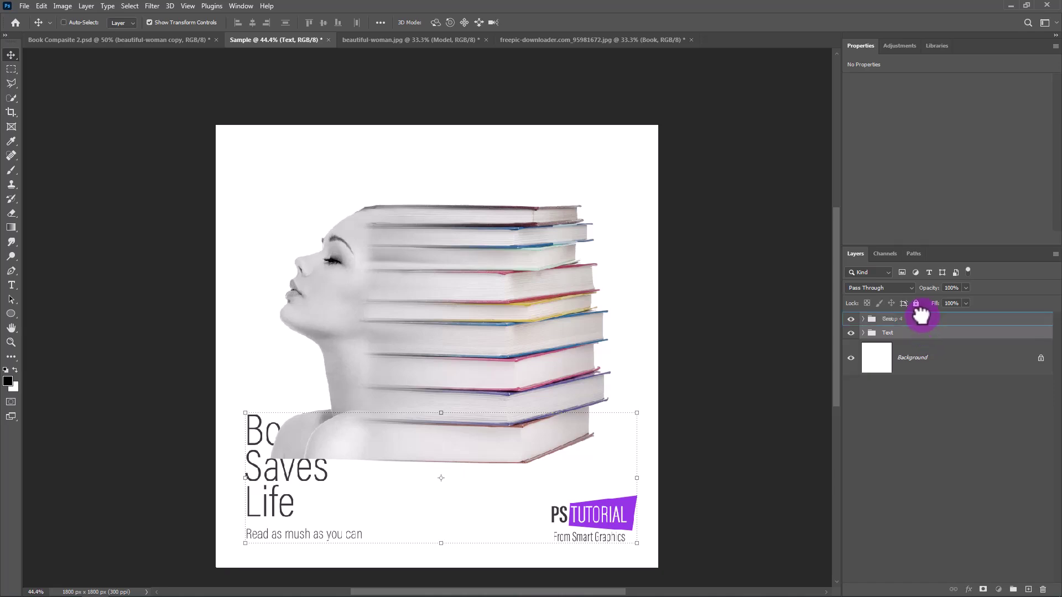